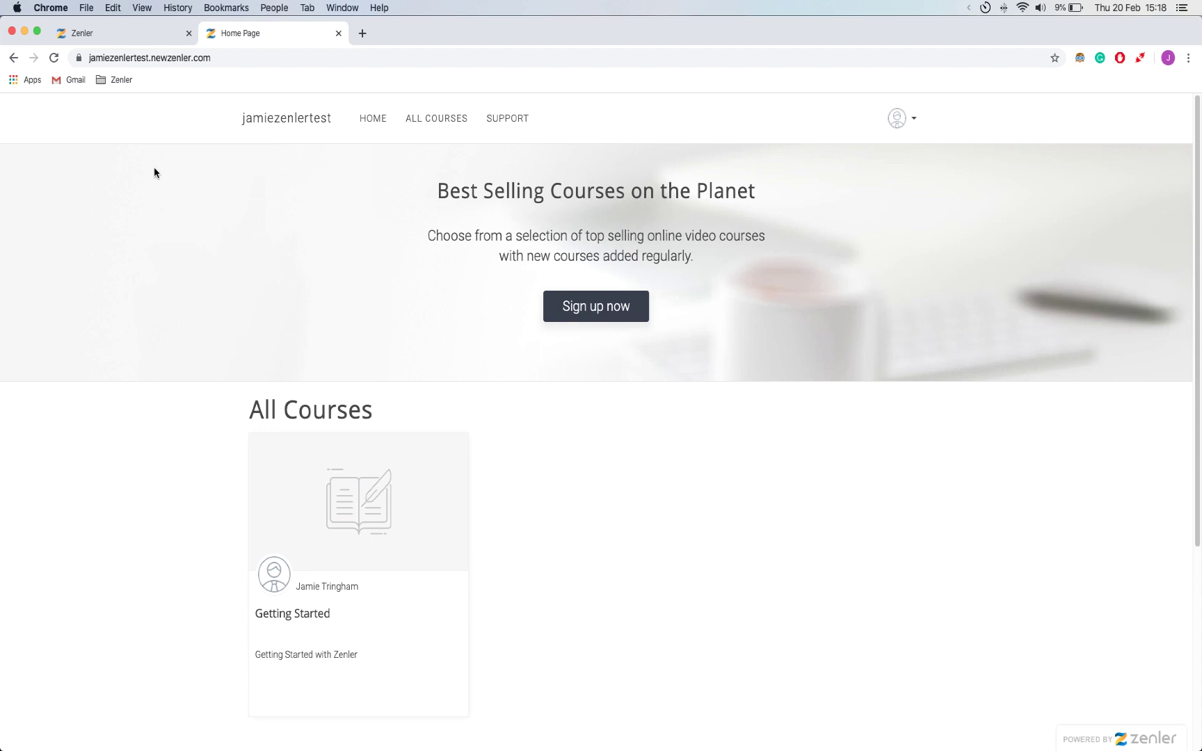
# Go to the site's Admin area from the account menu and dismiss the beta discount offer.
pyautogui.scroll(-5, 155, 173)
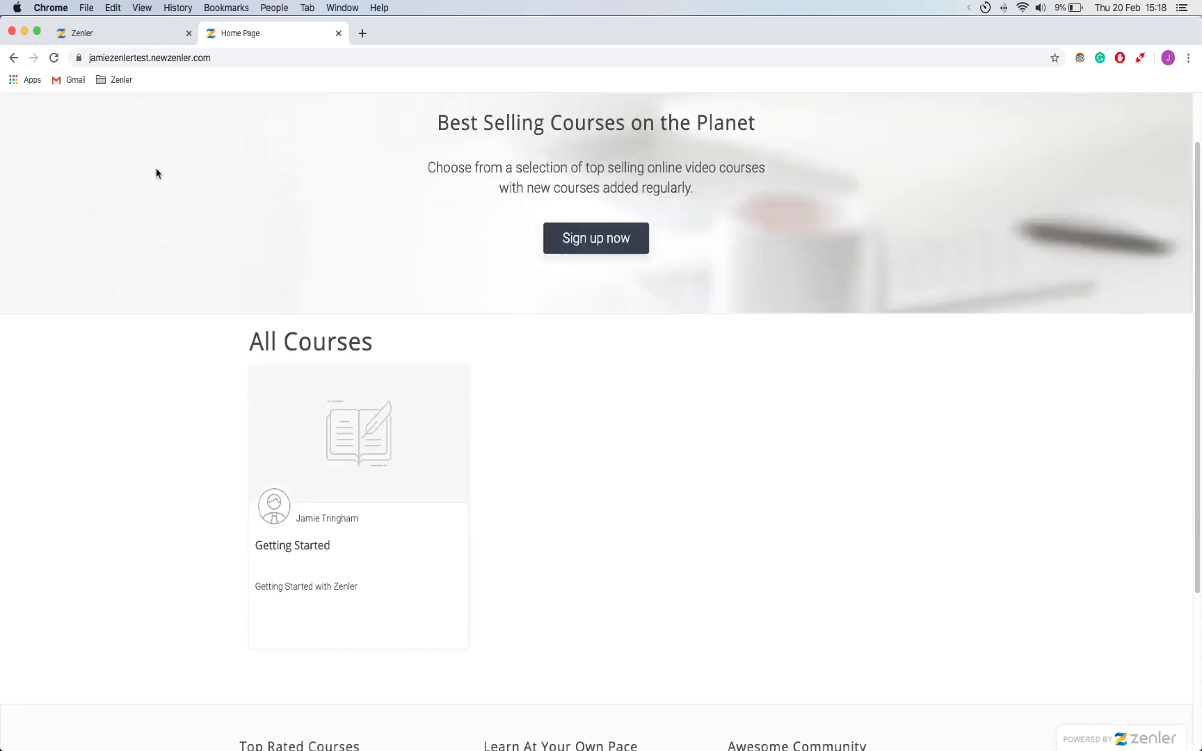
pyautogui.scroll(5, 159, 203)
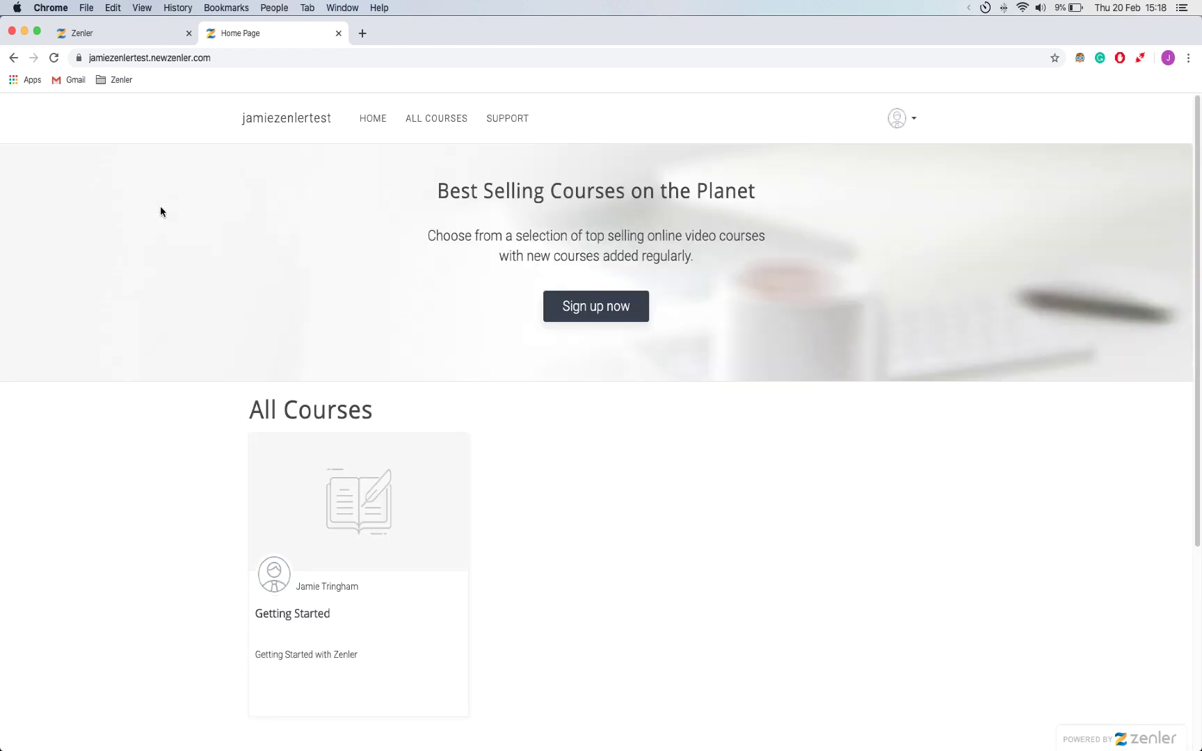
pyautogui.scroll(-5, 160, 206)
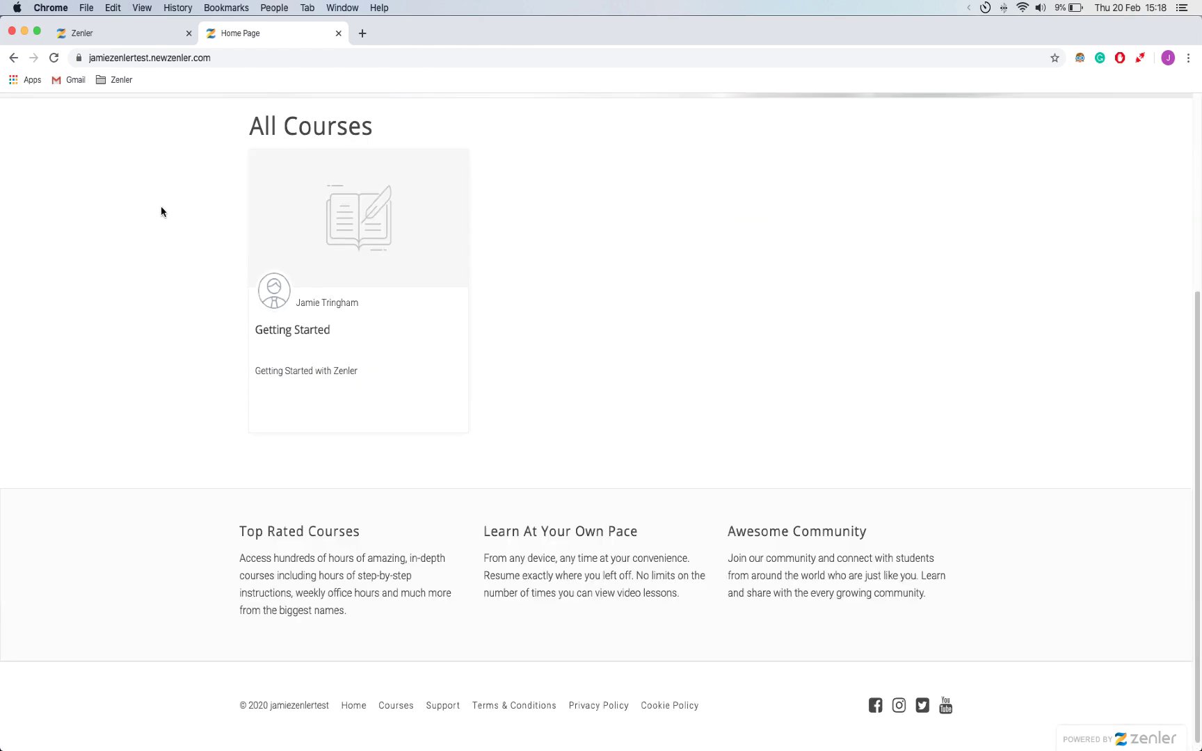
pyautogui.scroll(5, 165, 217)
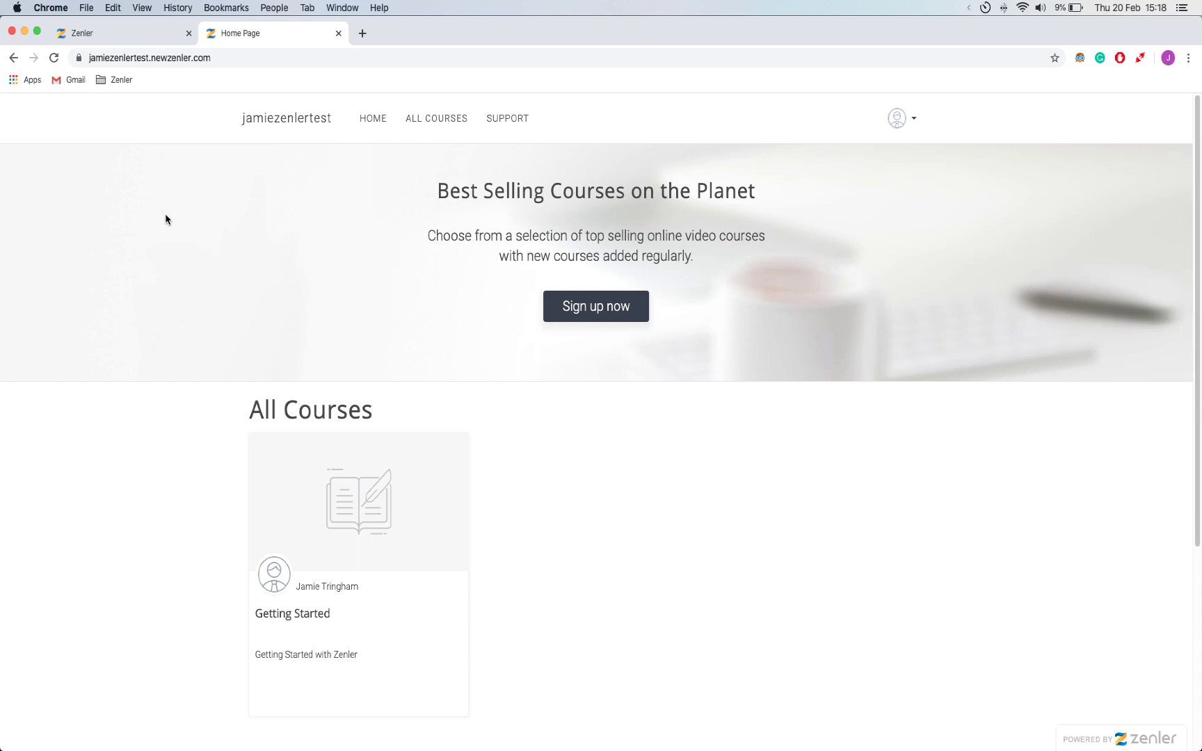
pyautogui.click(912, 122)
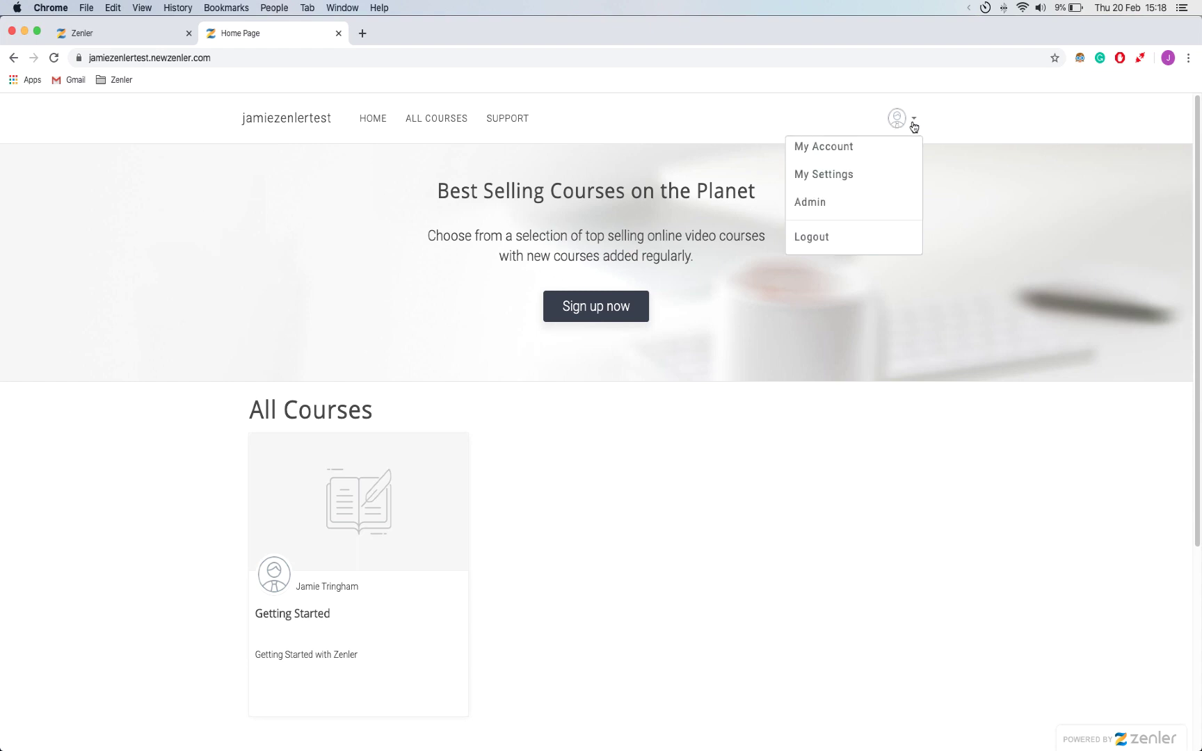
pyautogui.click(819, 209)
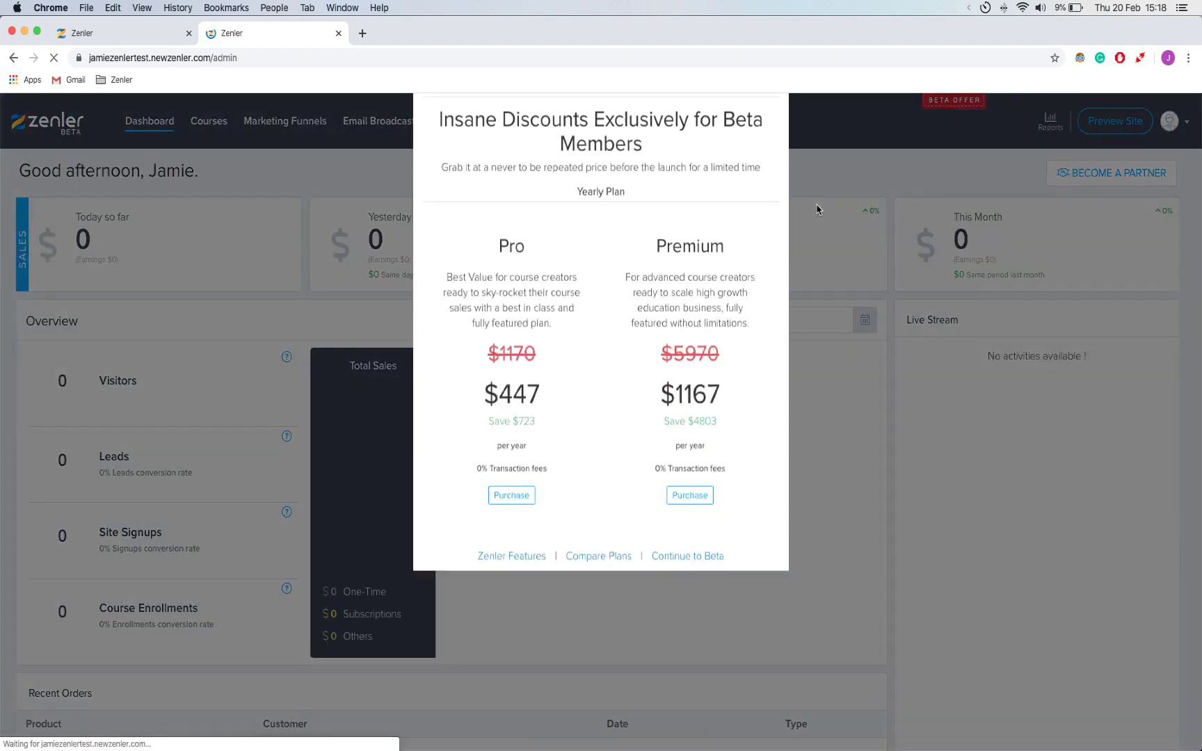
pyautogui.click(740, 130)
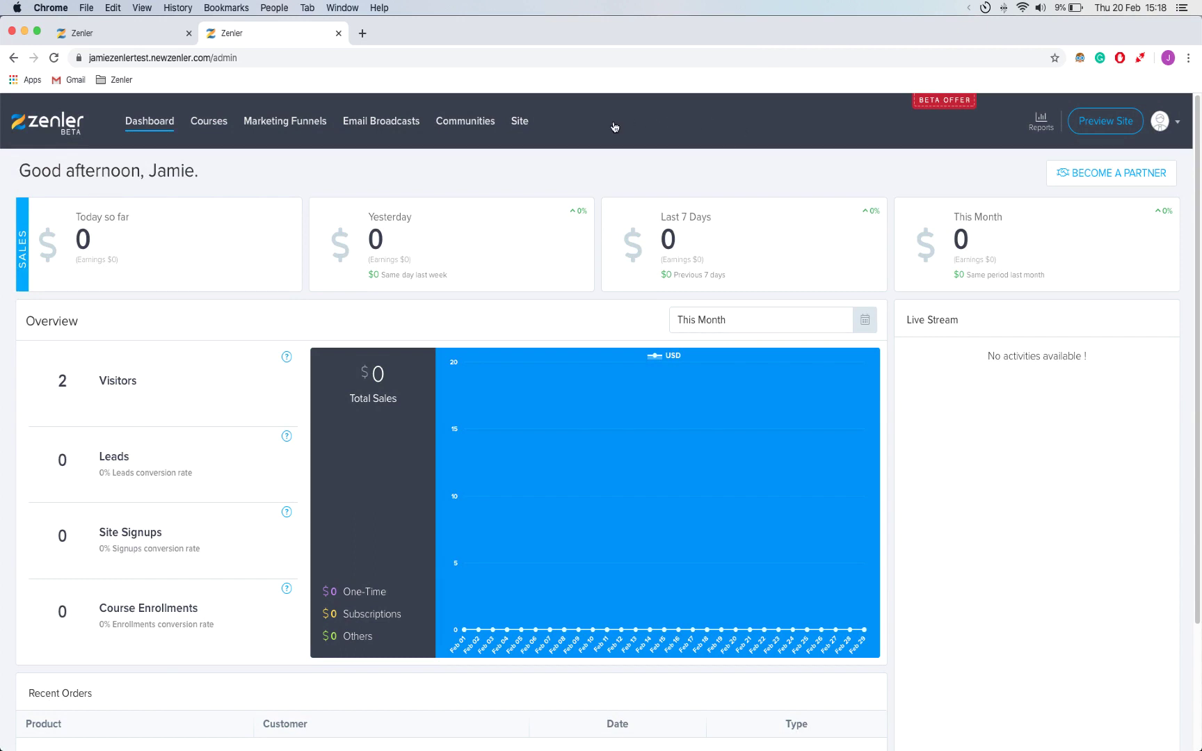
# Open Site > Pages and bring up the Home Page in the page editor.
pyautogui.click(518, 126)
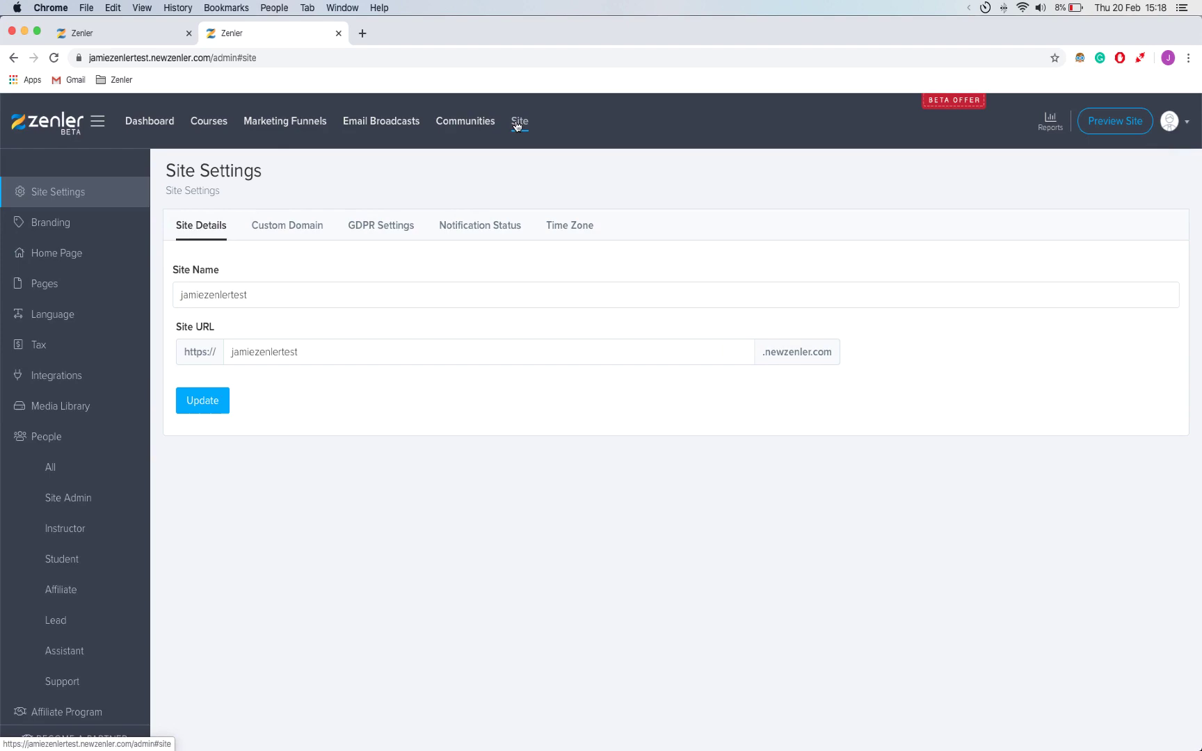
pyautogui.click(54, 284)
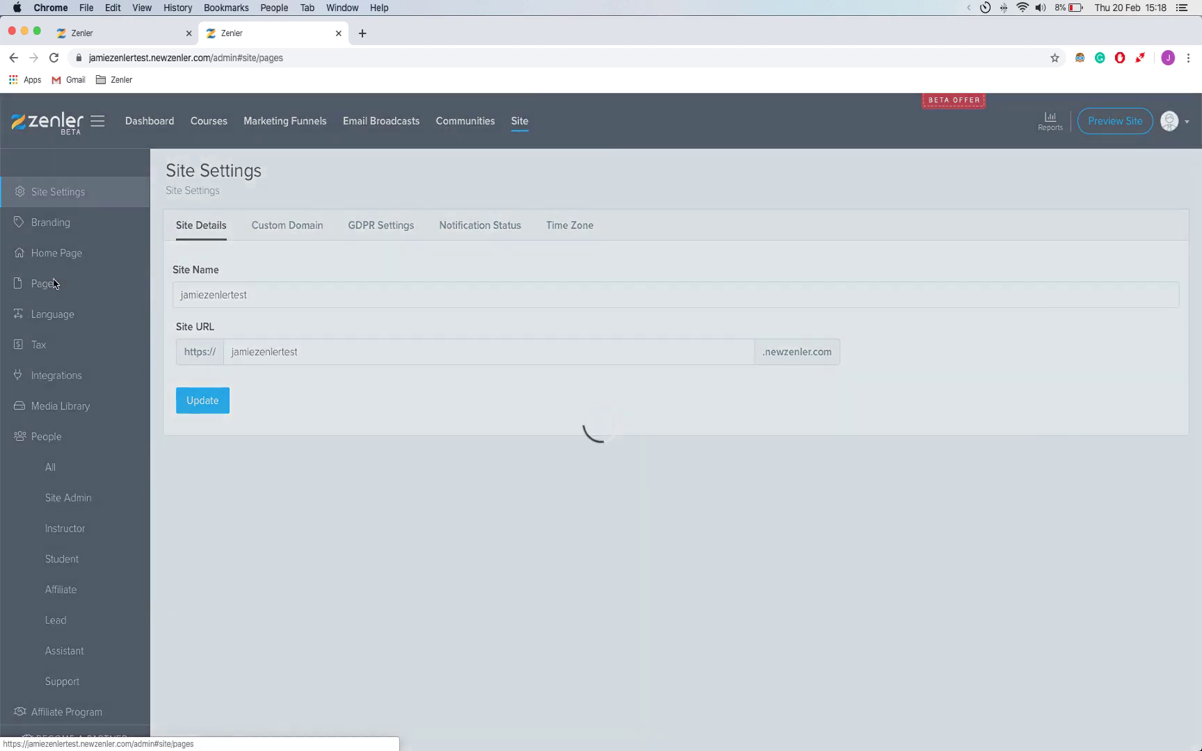
pyautogui.scroll(-7, 549, 258)
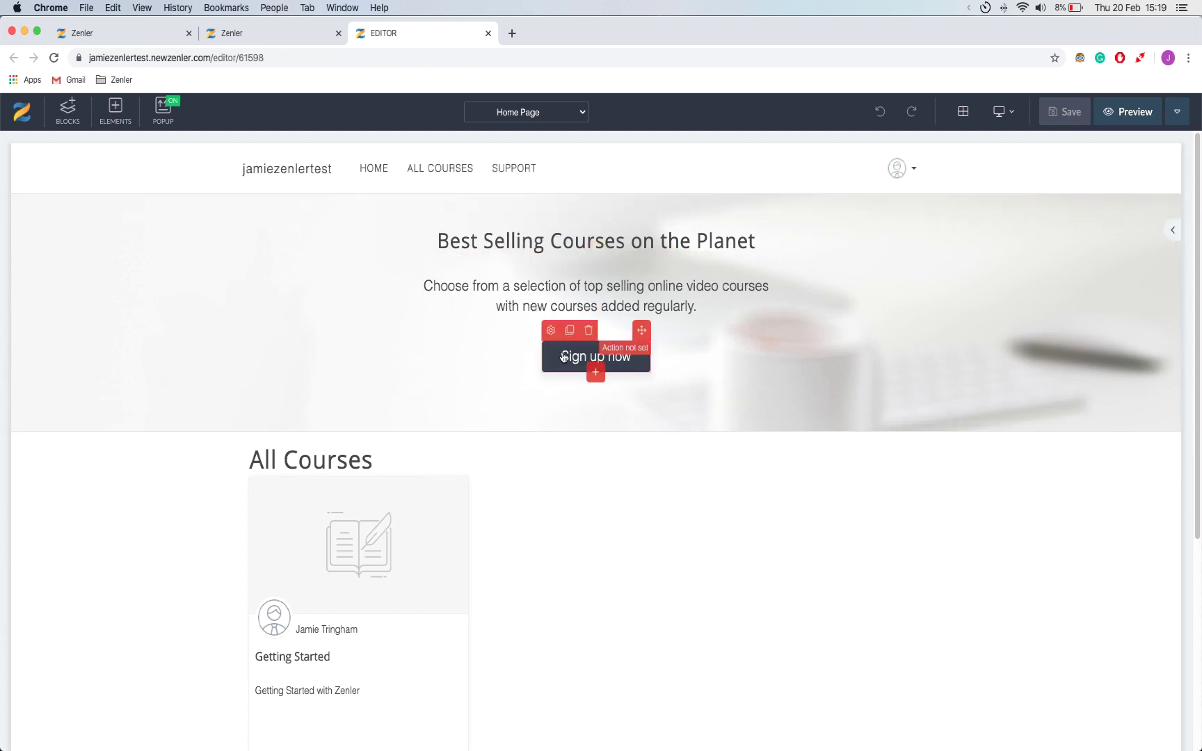
# Change the hero heading to 'Getting Started with Zenler'.
pyautogui.tripleClick(553, 241)
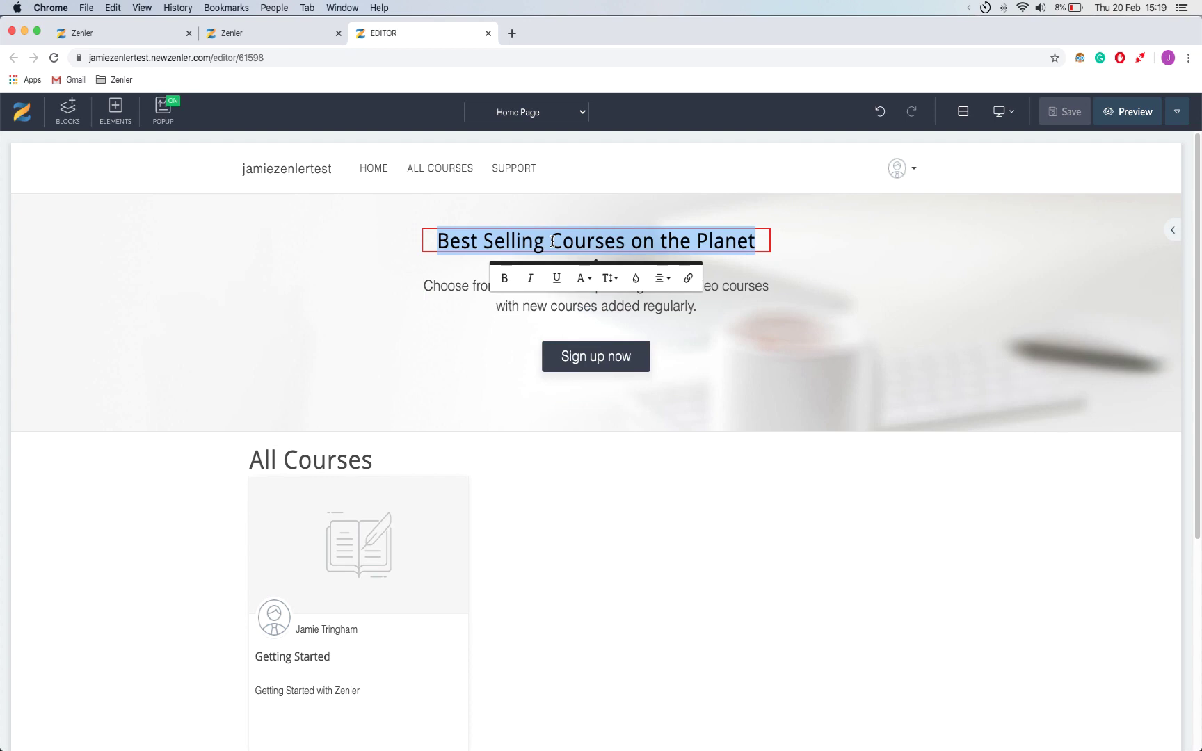
pyautogui.write('Getting ')
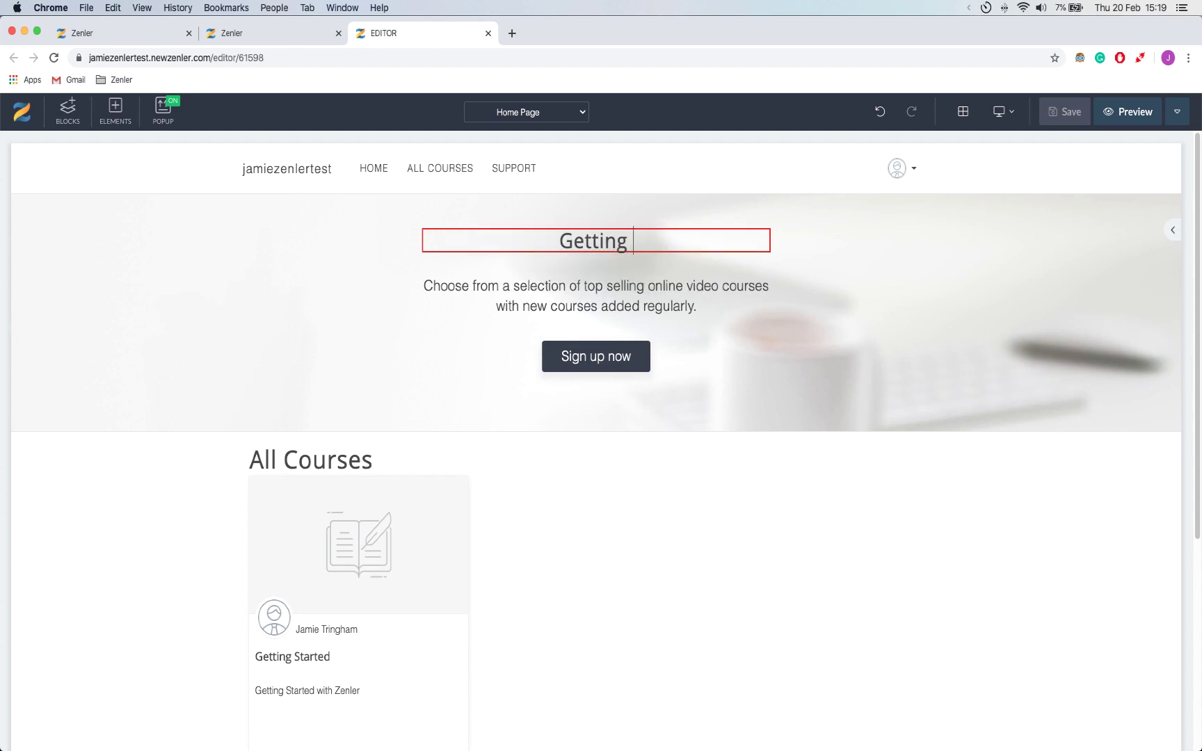
pyautogui.write('Started with Zenler')
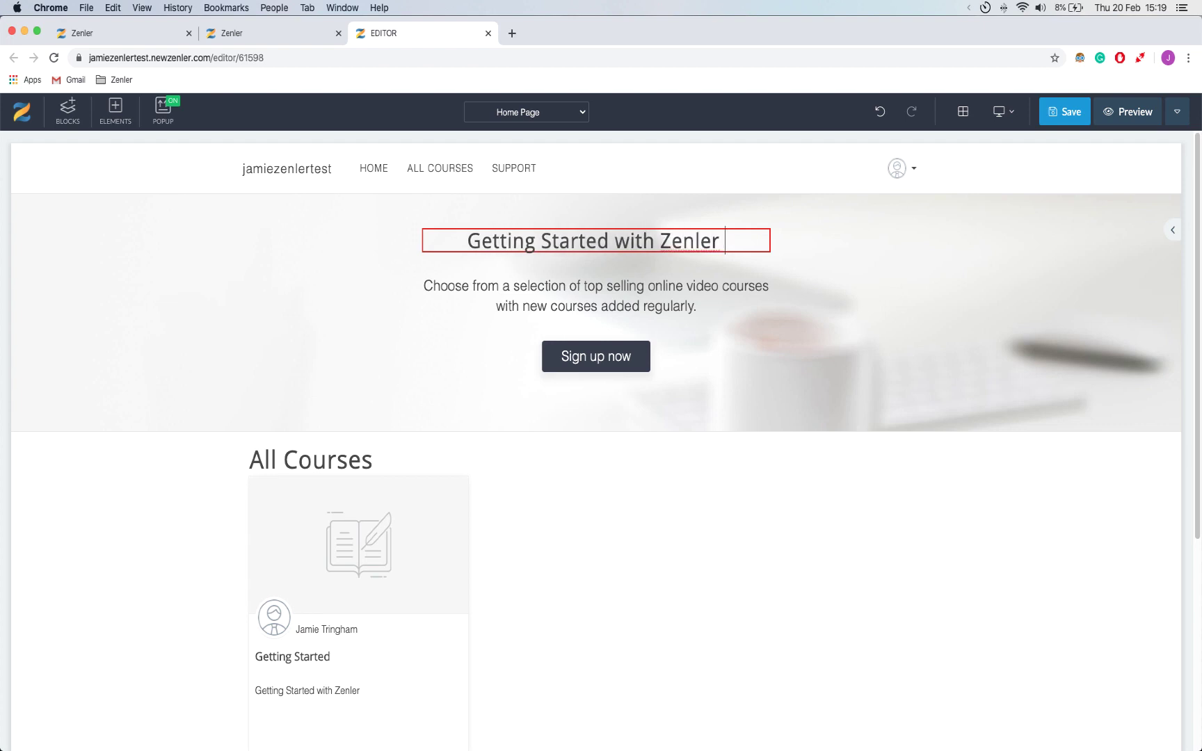
pyautogui.press('BackSpace')
# Replace the hero subtitle with 'How to make, design and get started with Zenler'.
pyautogui.click(581, 295)
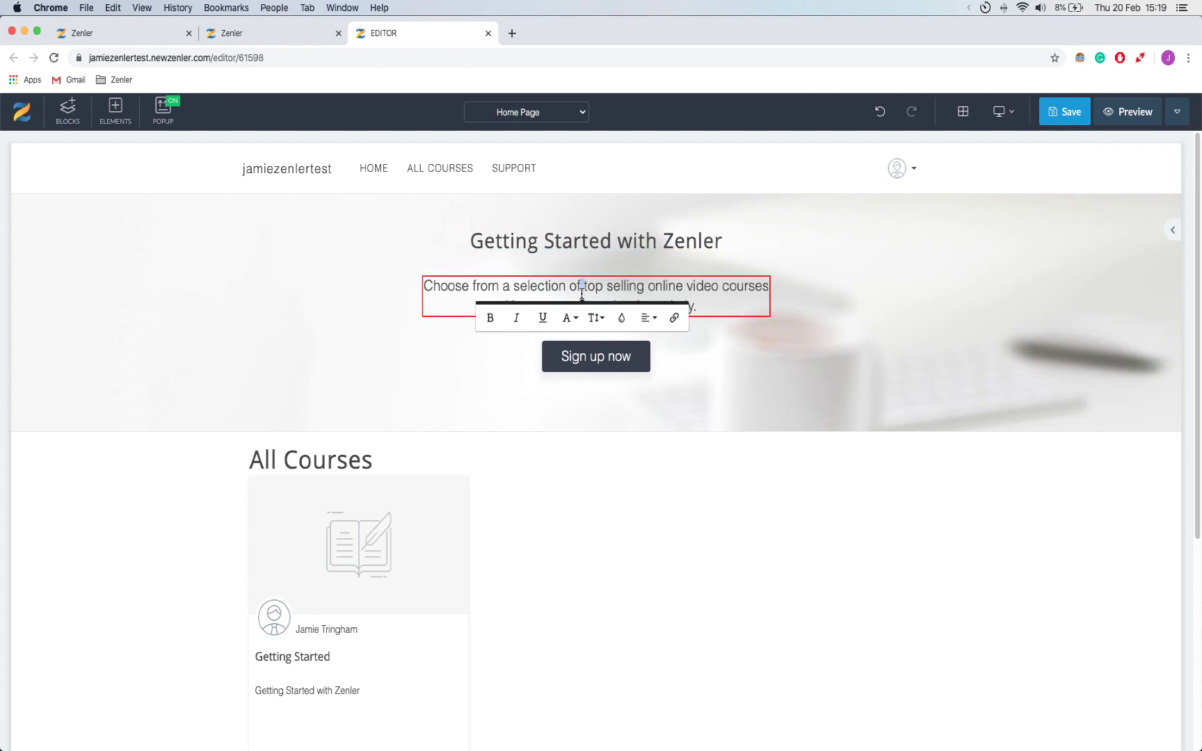
pyautogui.tripleClick(582, 294)
pyautogui.write('How to make, desig')
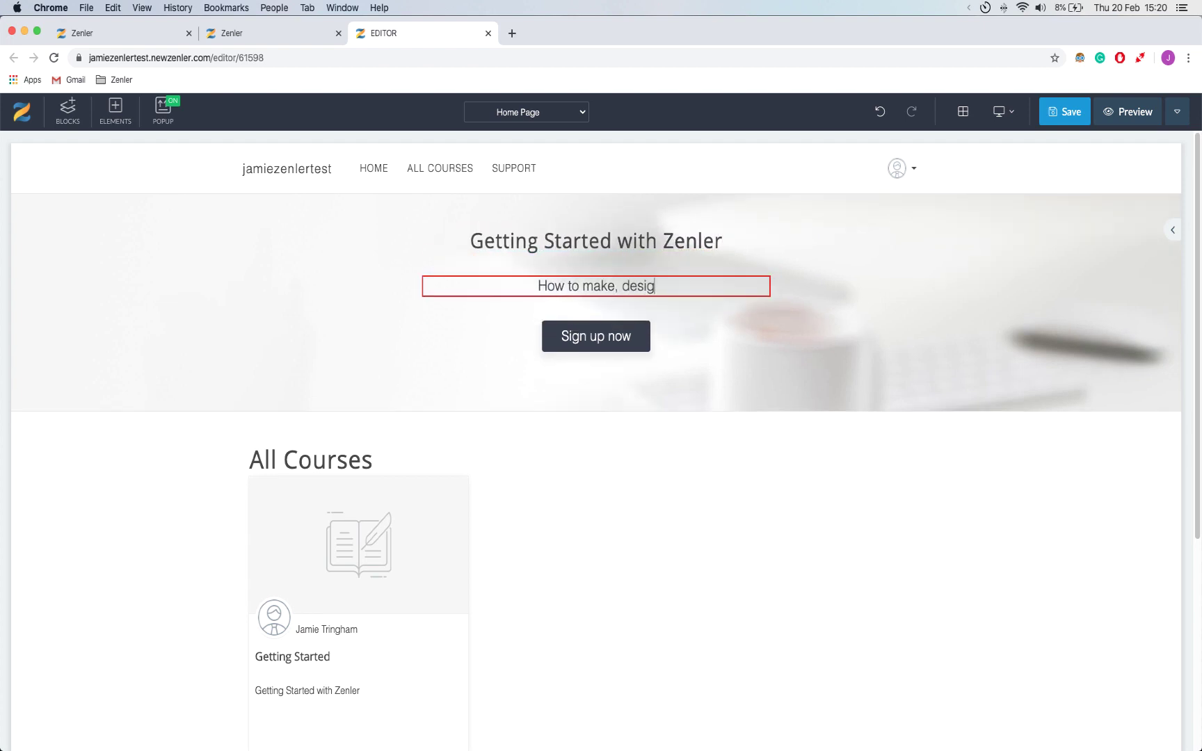
pyautogui.write('n and get started with Zenler')
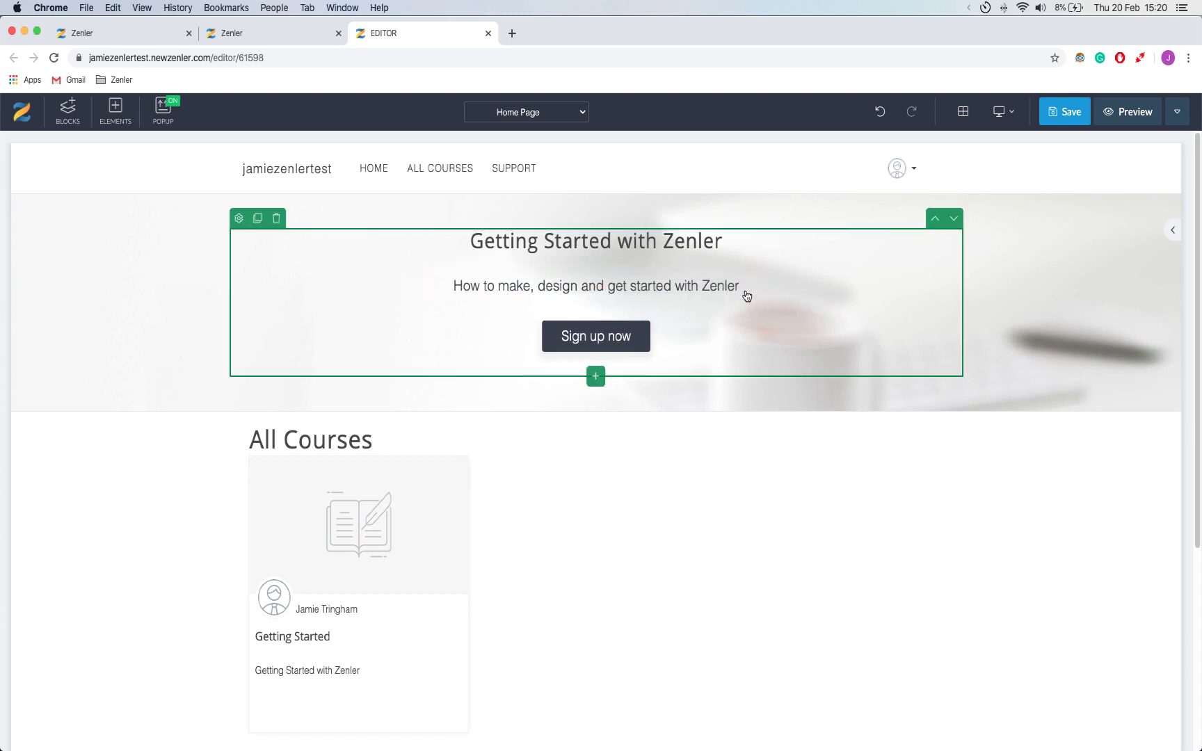
pyautogui.click(707, 290)
pyautogui.click(610, 304)
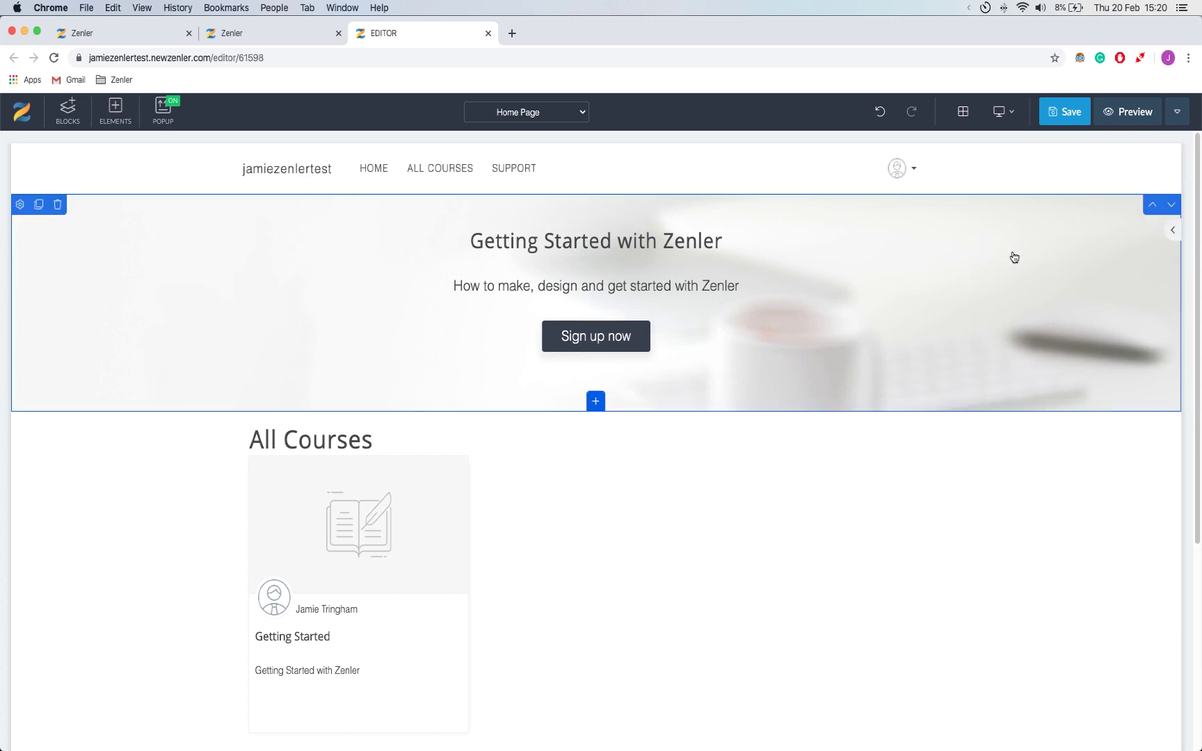
pyautogui.scroll(-5, 1014, 257)
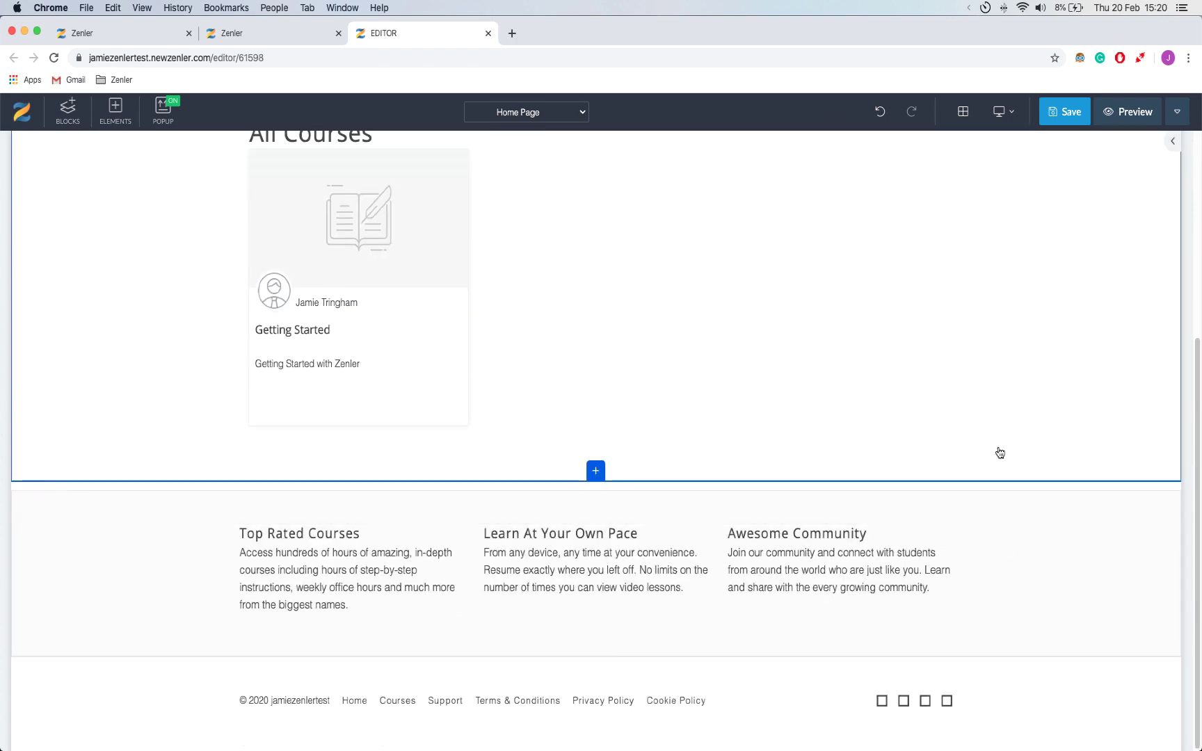
pyautogui.scroll(2, 1002, 359)
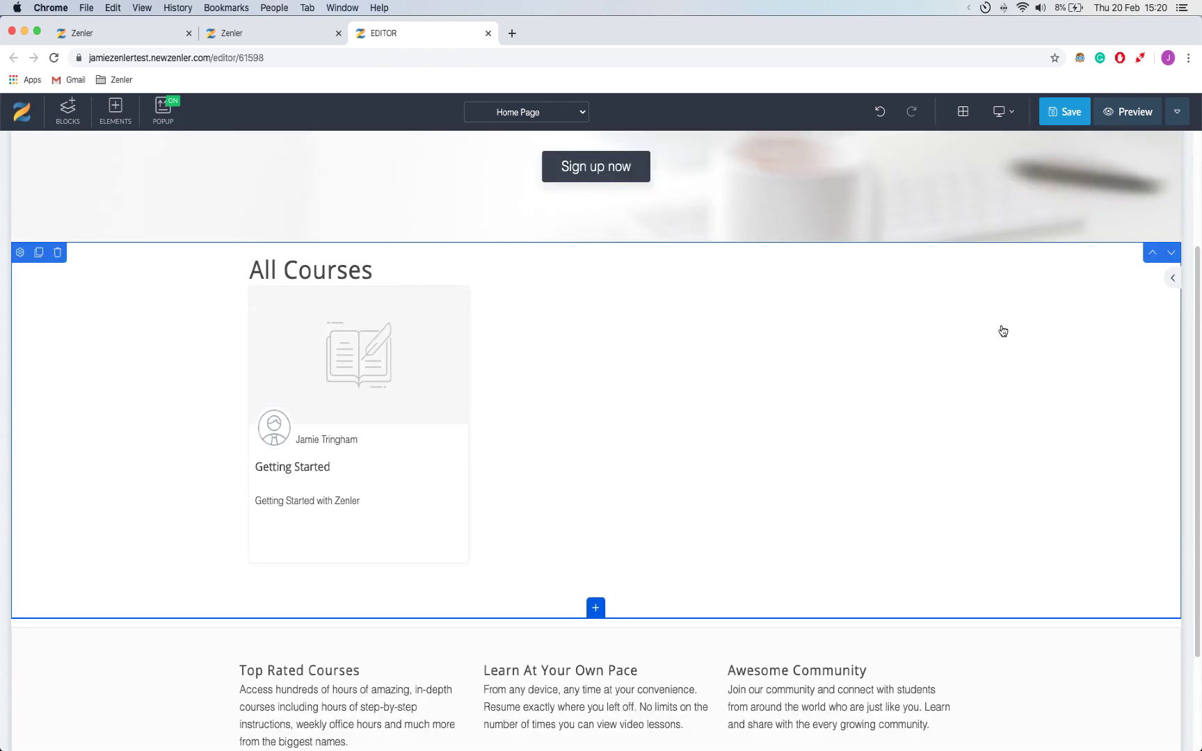
pyautogui.scroll(3, 1001, 331)
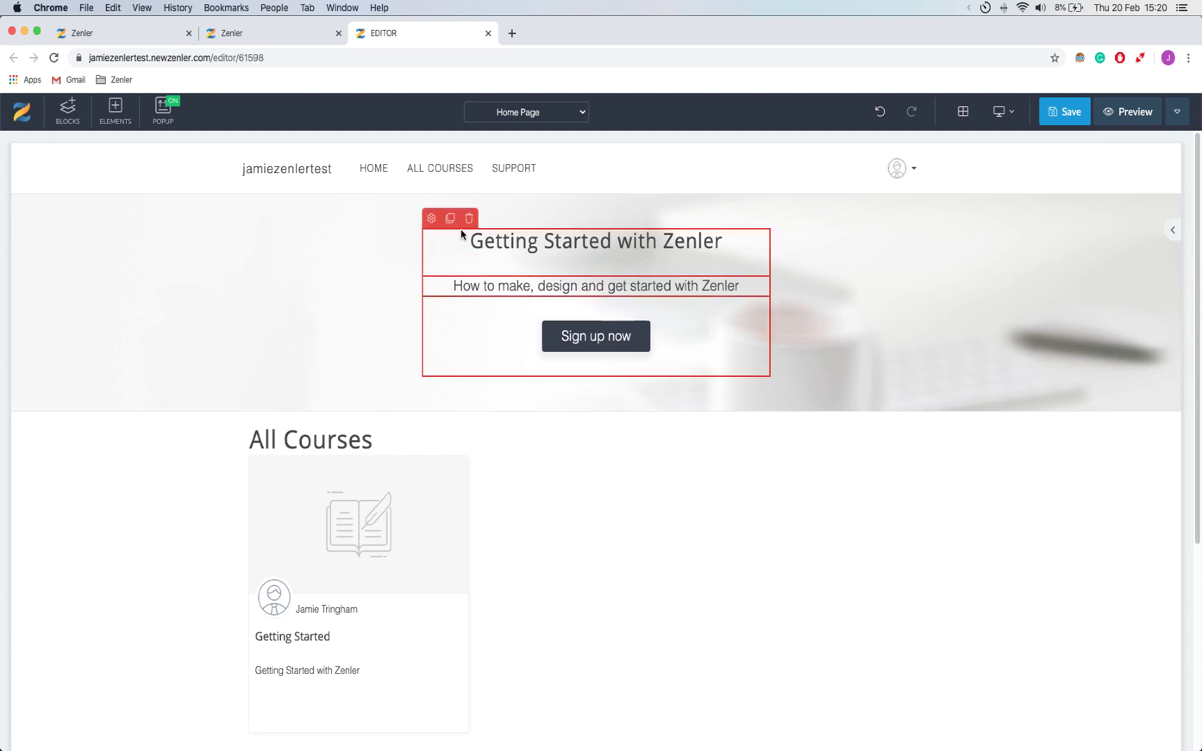
# Add a Contact form block from the Contact category below the hero banner.
pyautogui.click(67, 111)
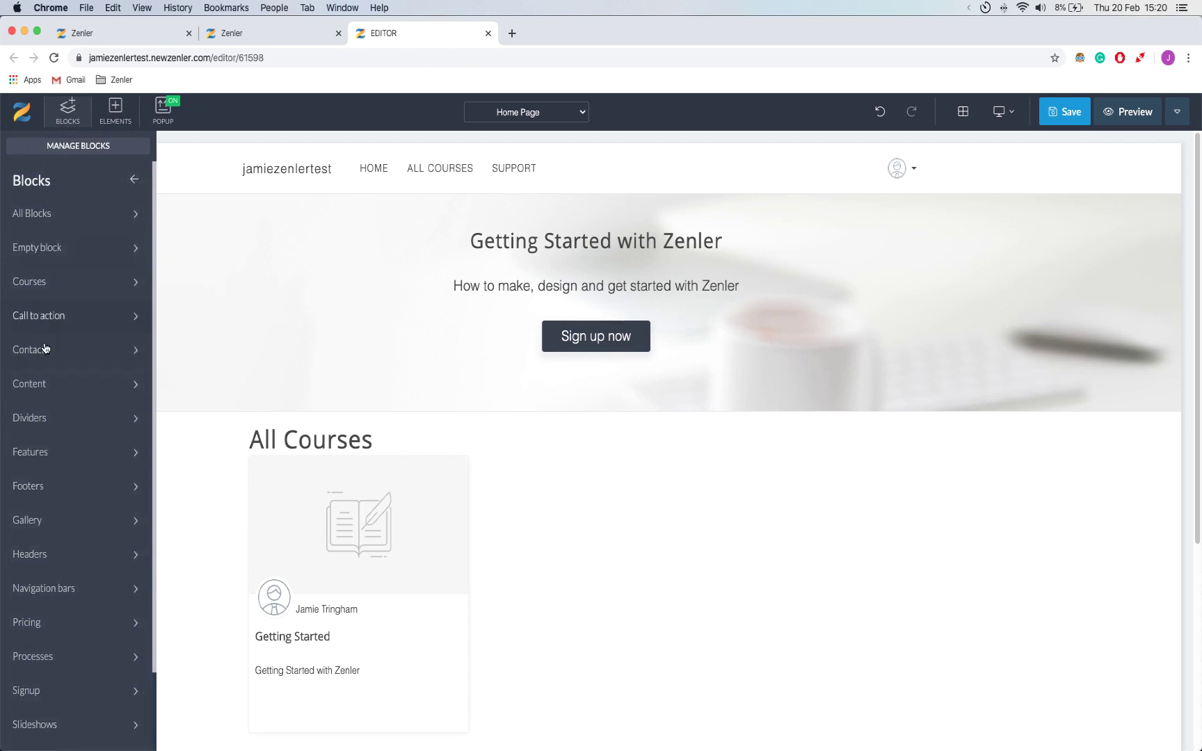
pyautogui.click(47, 350)
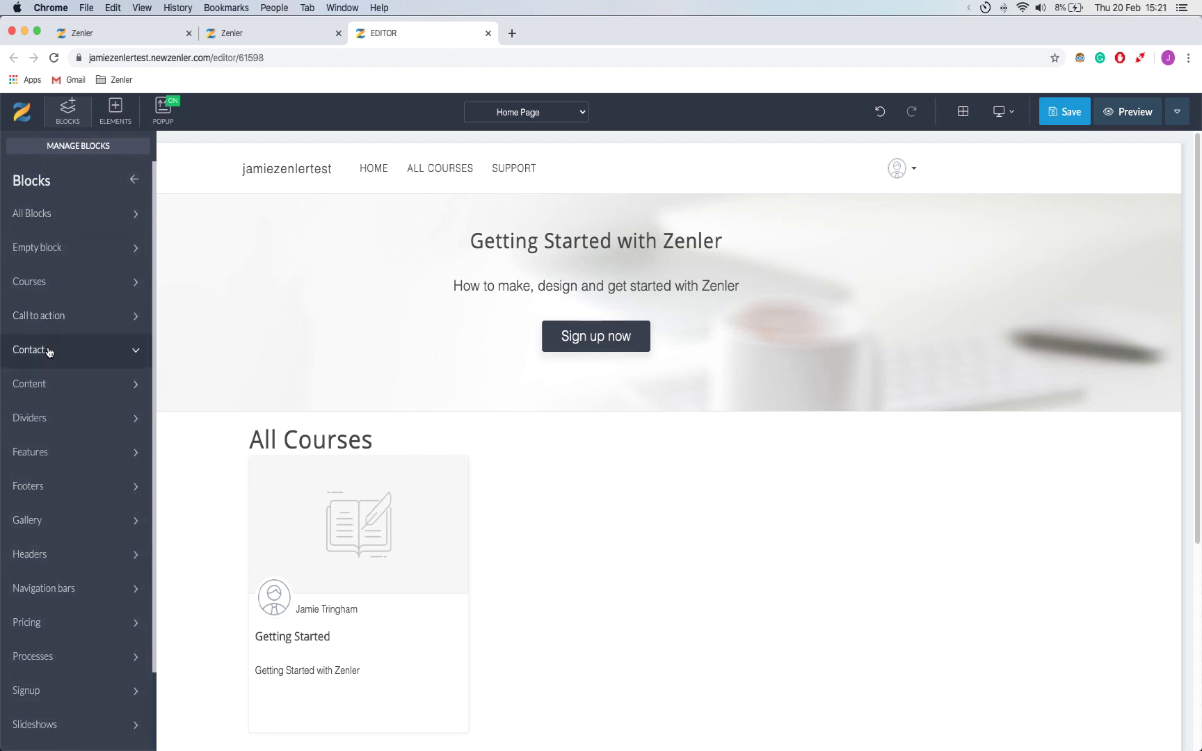
pyautogui.moveTo(55, 274)
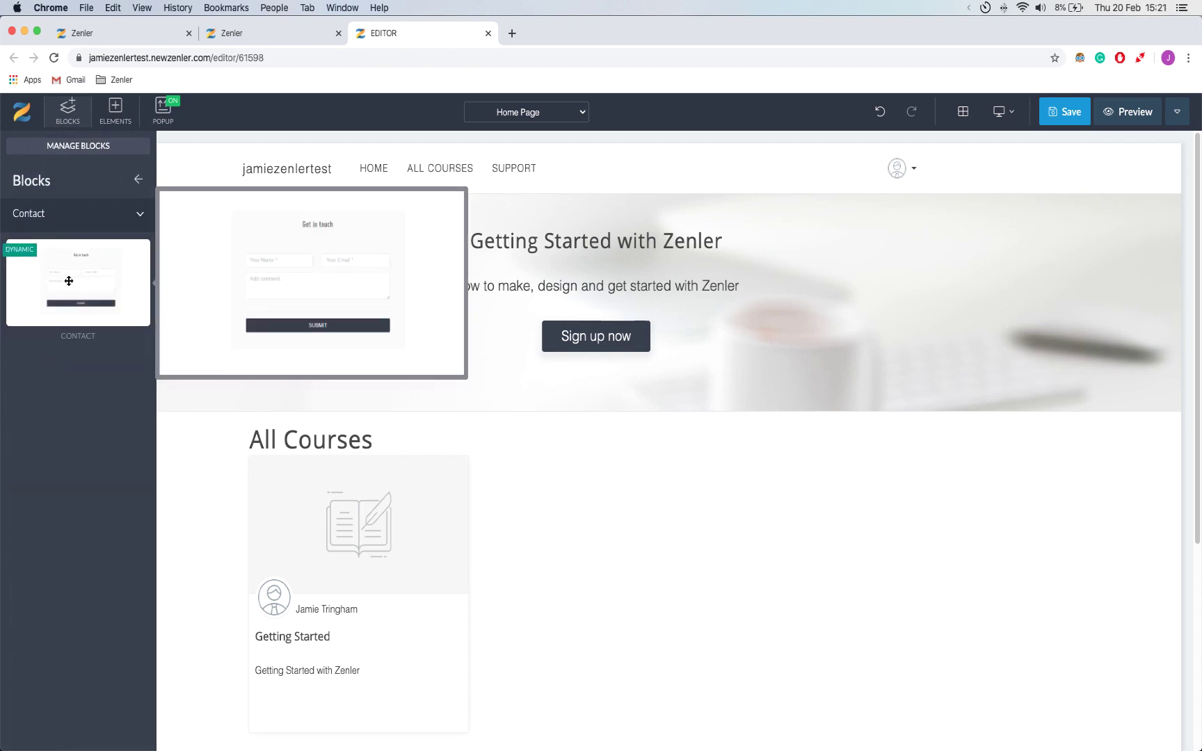
pyautogui.moveTo(69, 281); pyautogui.dragTo(591, 481)
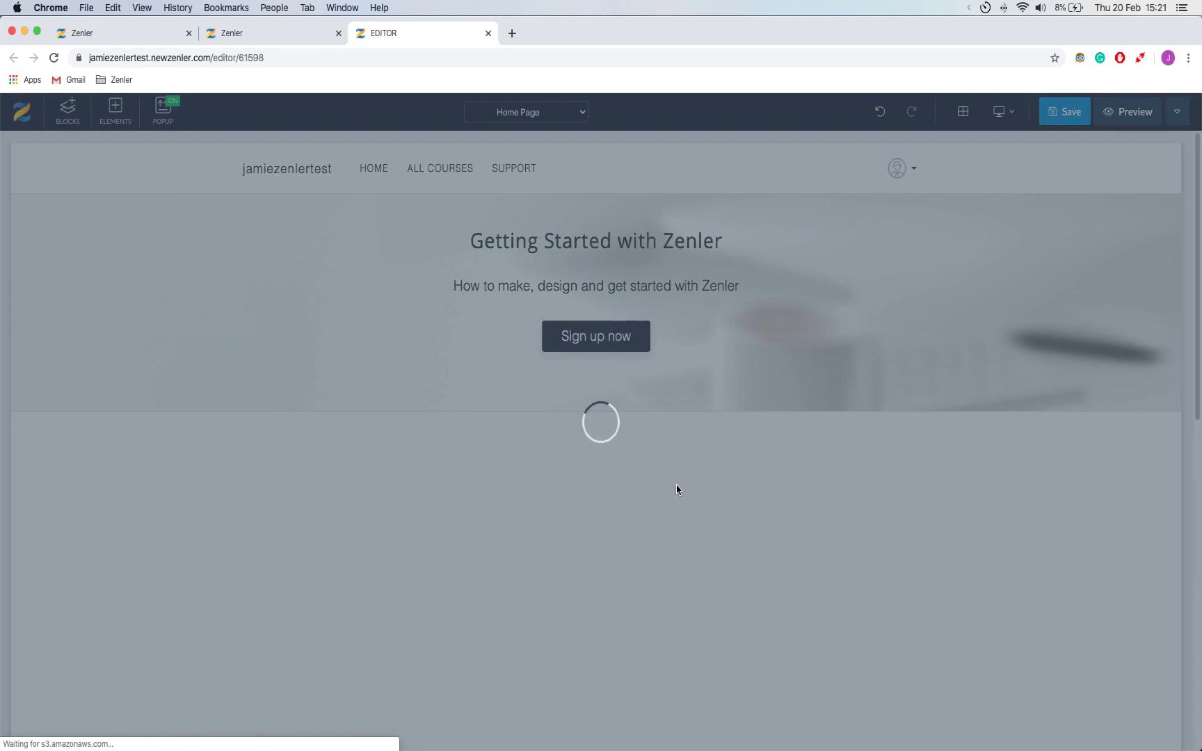
pyautogui.scroll(-10, 733, 485)
pyautogui.scroll(2, 856, 480)
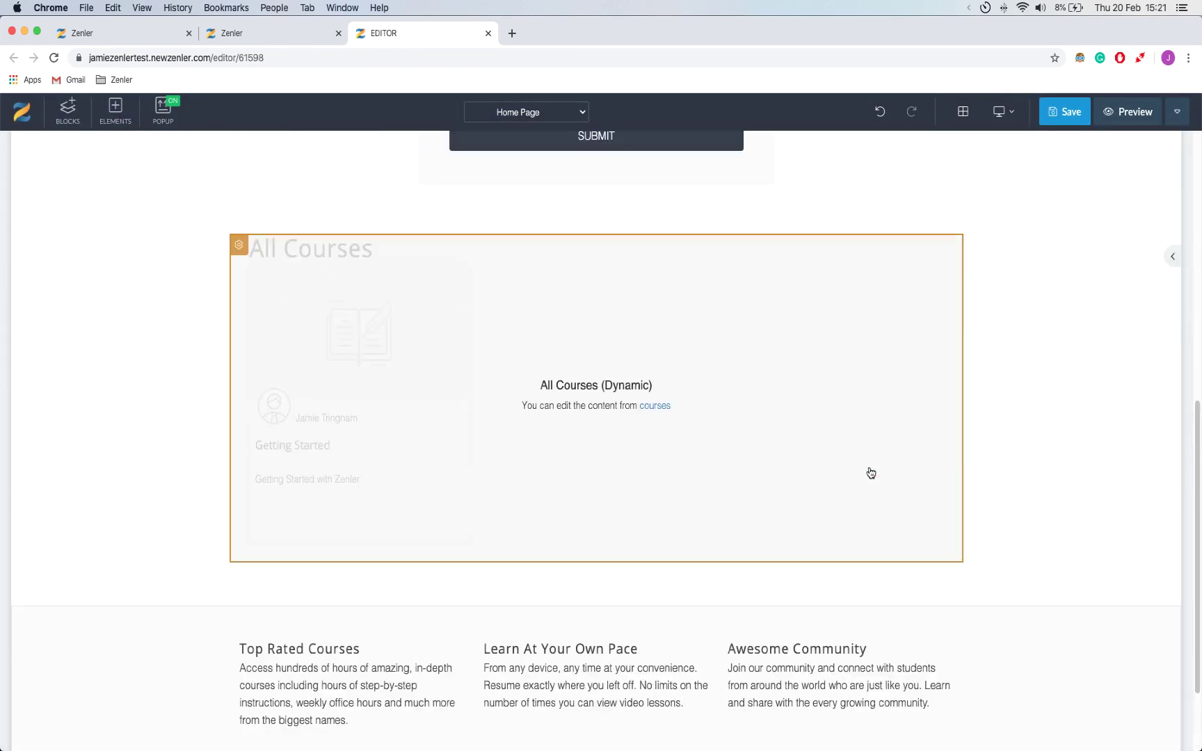
pyautogui.scroll(10, 871, 473)
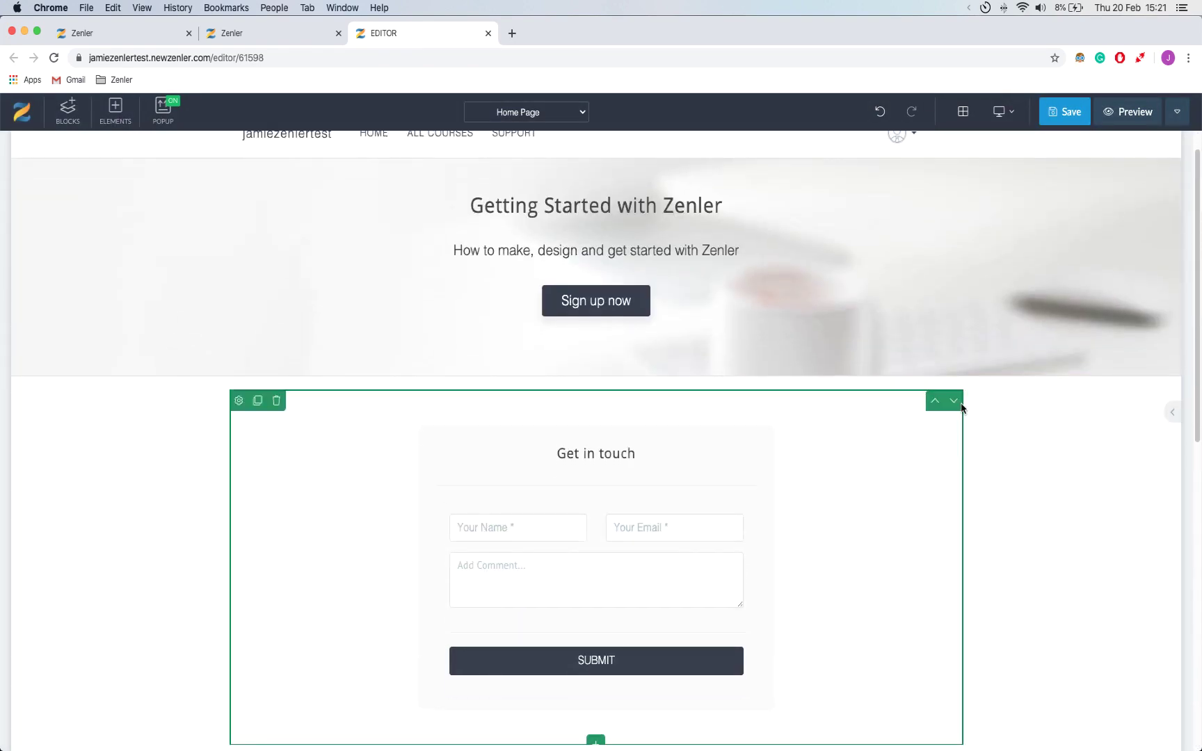
# Reorder the blocks so the Get in touch form sits below All Courses.
pyautogui.click(1172, 392)
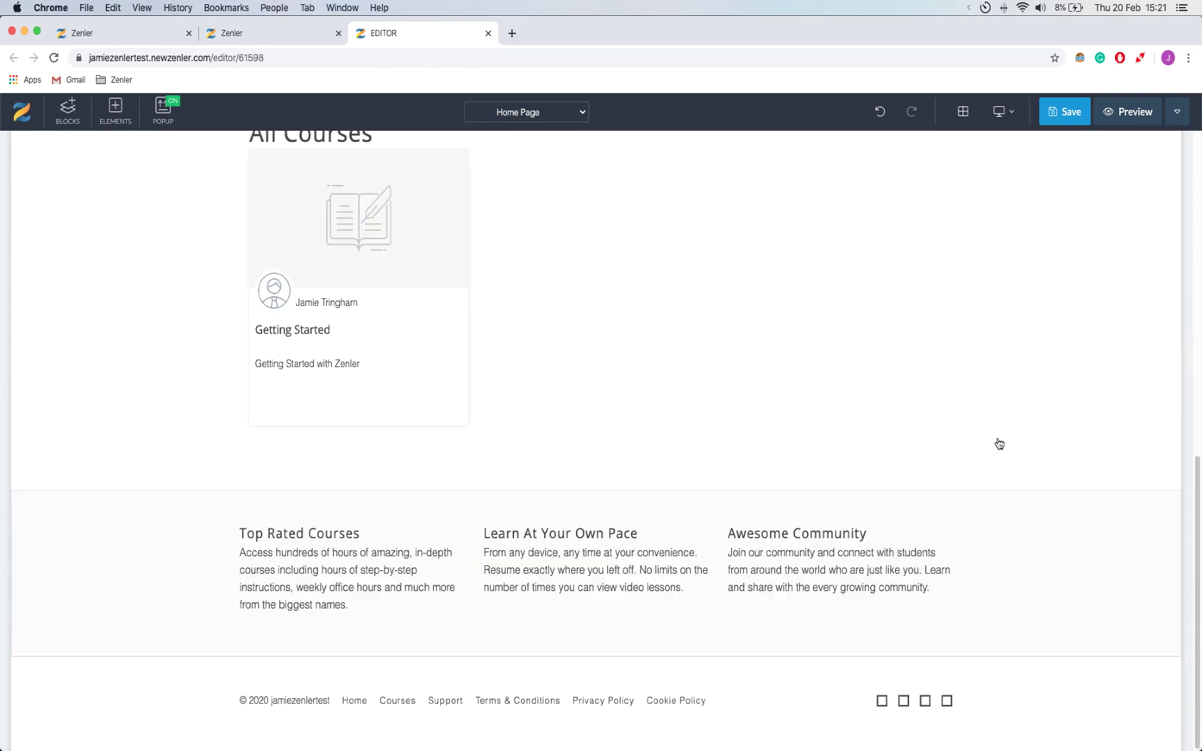
pyautogui.scroll(6, 1078, 347)
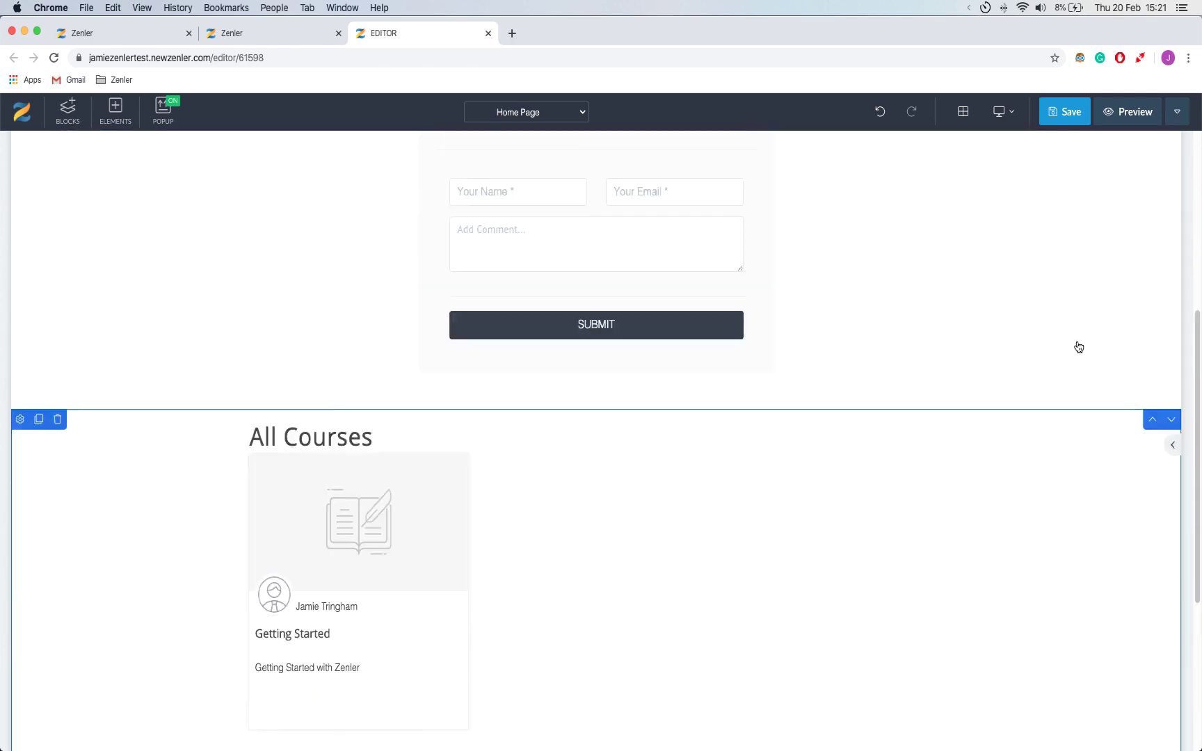
pyautogui.click(1173, 172)
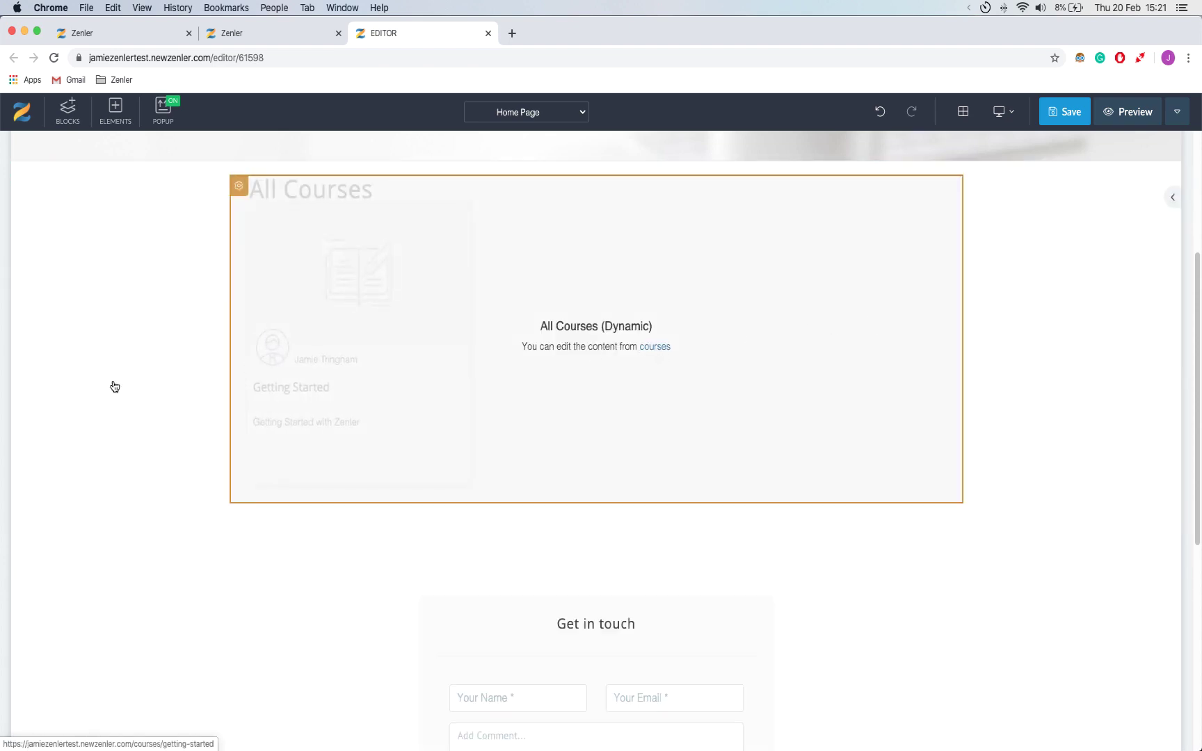
pyautogui.scroll(-6, 161, 566)
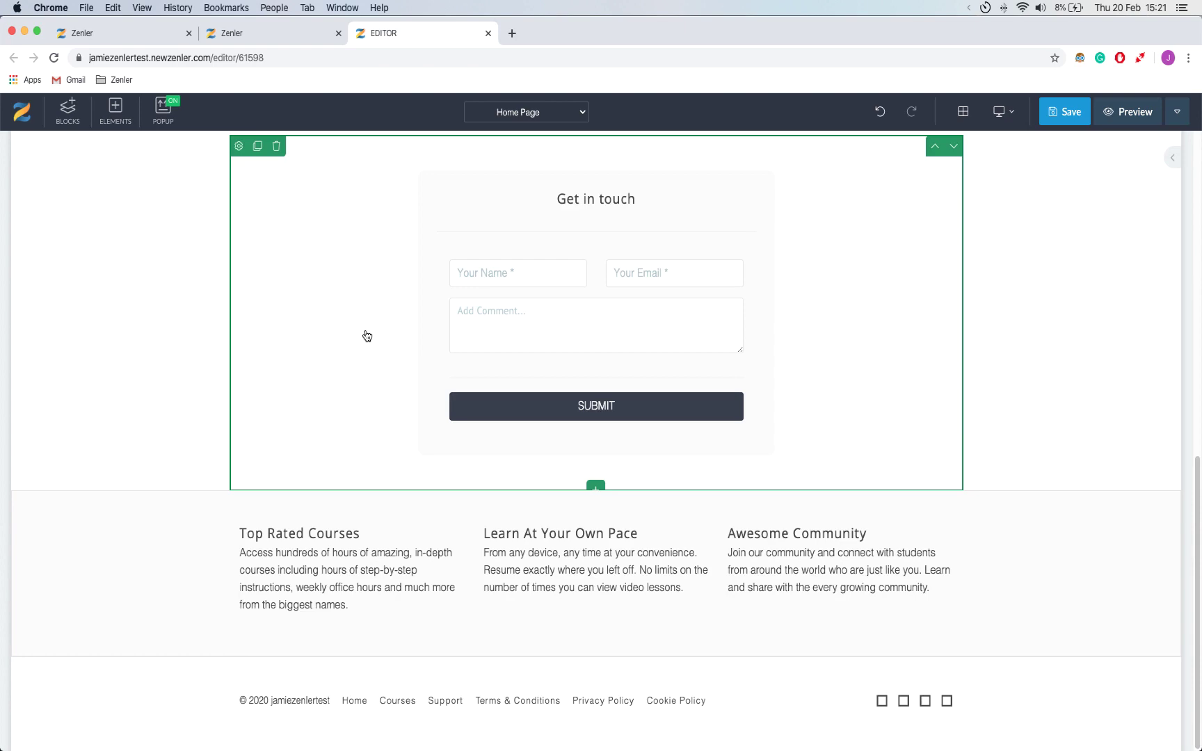
pyautogui.scroll(4, 367, 336)
pyautogui.scroll(3, 112, 331)
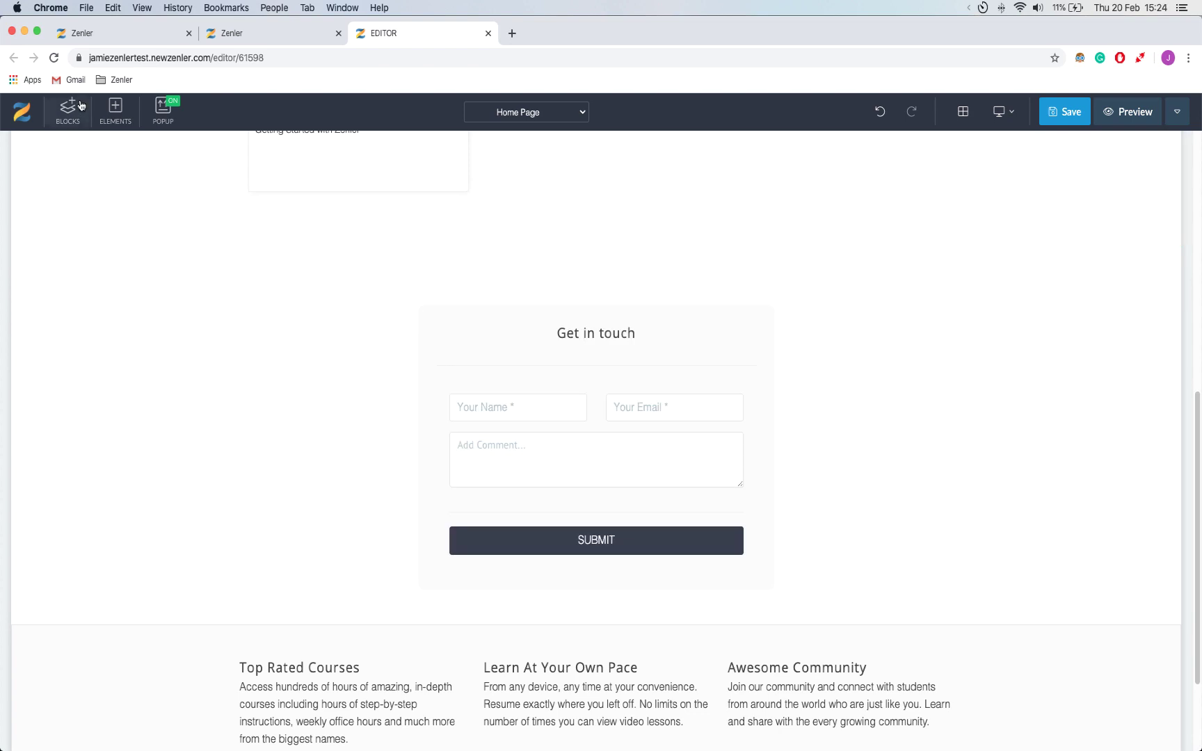
# Place the four-column Testimonials block above the Get in touch contact form.
pyautogui.click(77, 108)
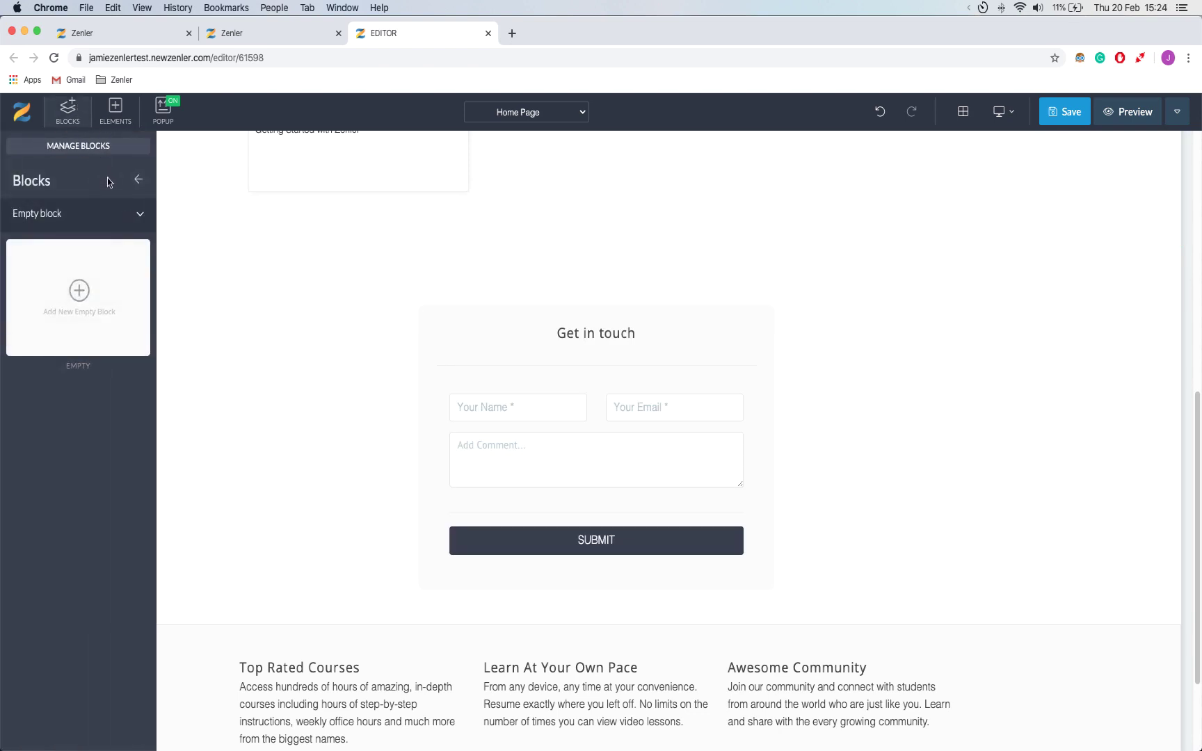
pyautogui.click(137, 212)
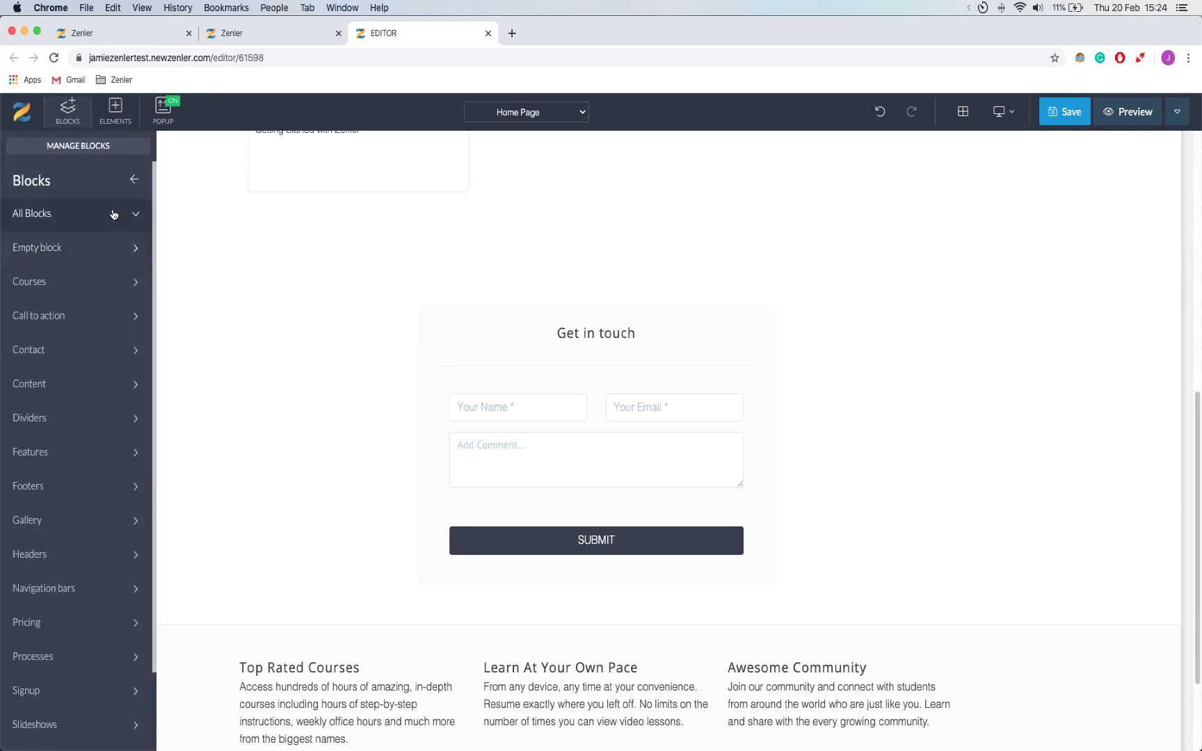
pyautogui.scroll(-5, 85, 590)
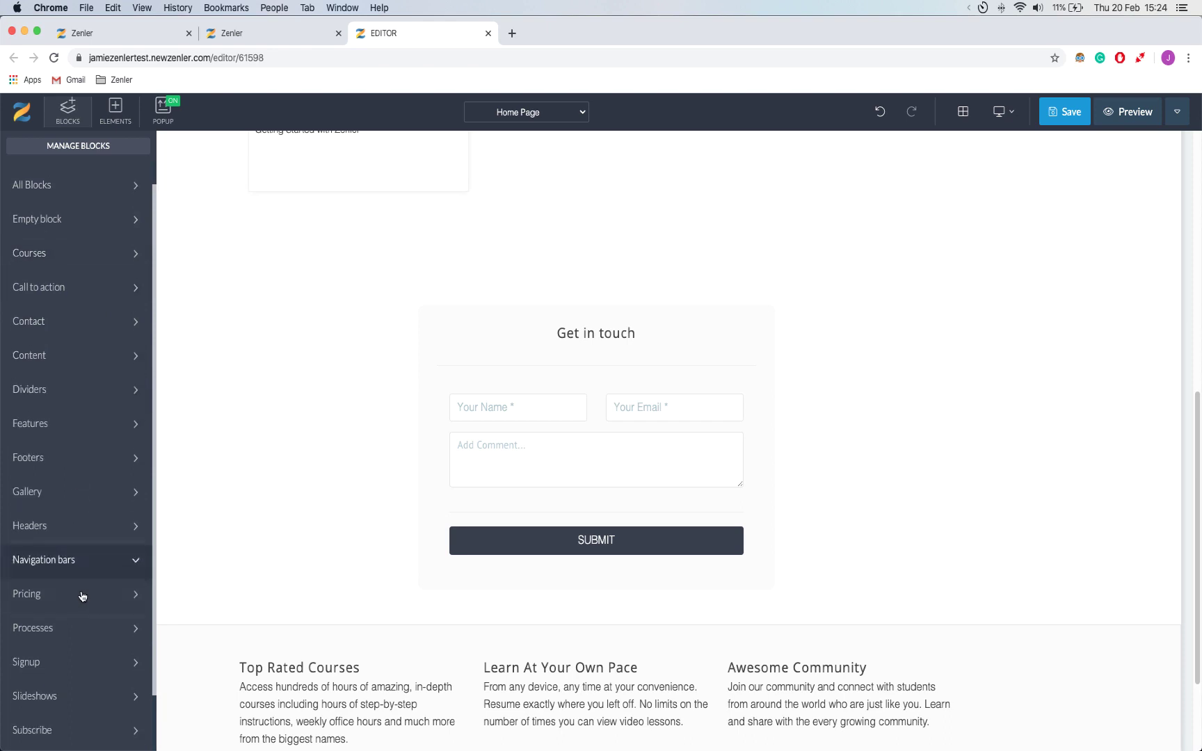
pyautogui.click(89, 695)
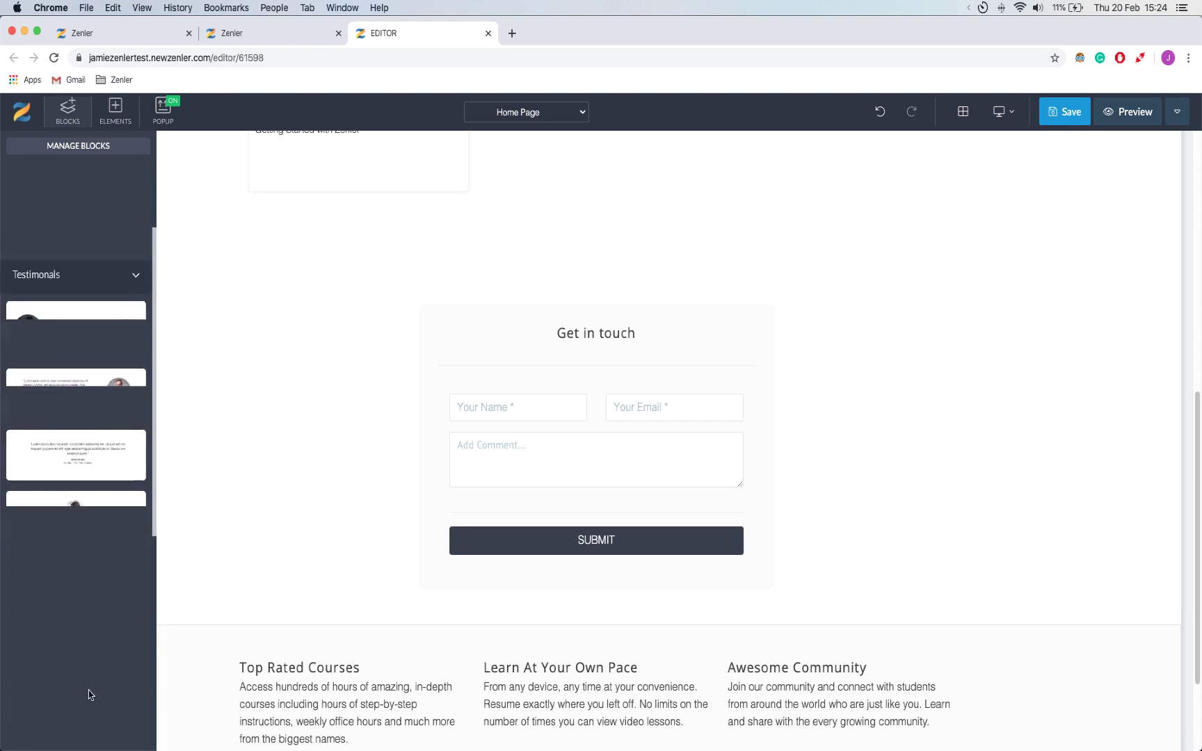
pyautogui.moveTo(77, 397); pyautogui.dragTo(69, 473)
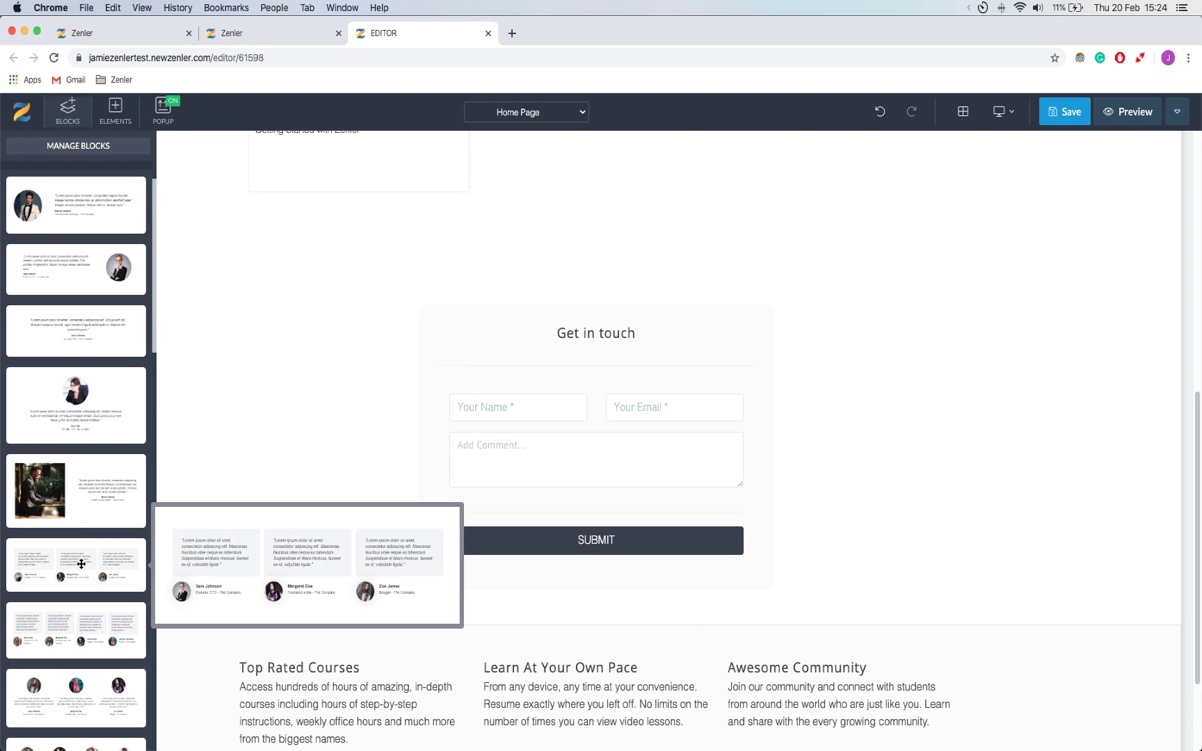
pyautogui.moveTo(77, 418)
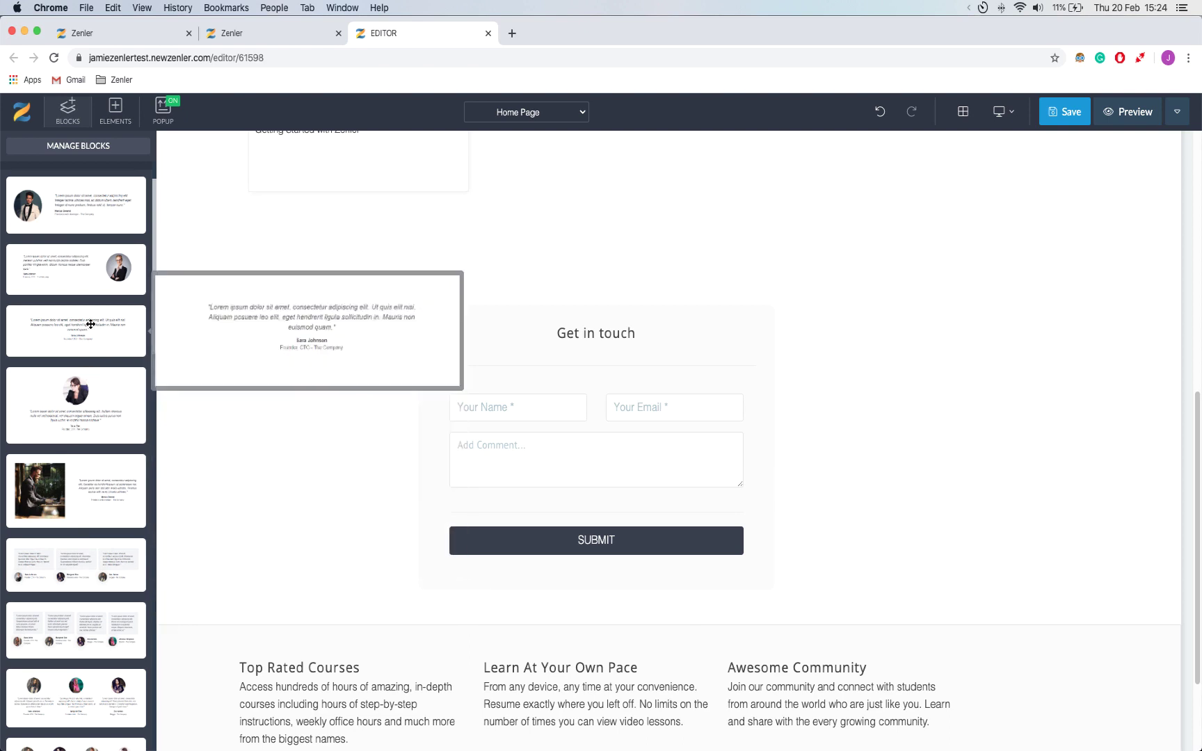
pyautogui.moveTo(94, 303)
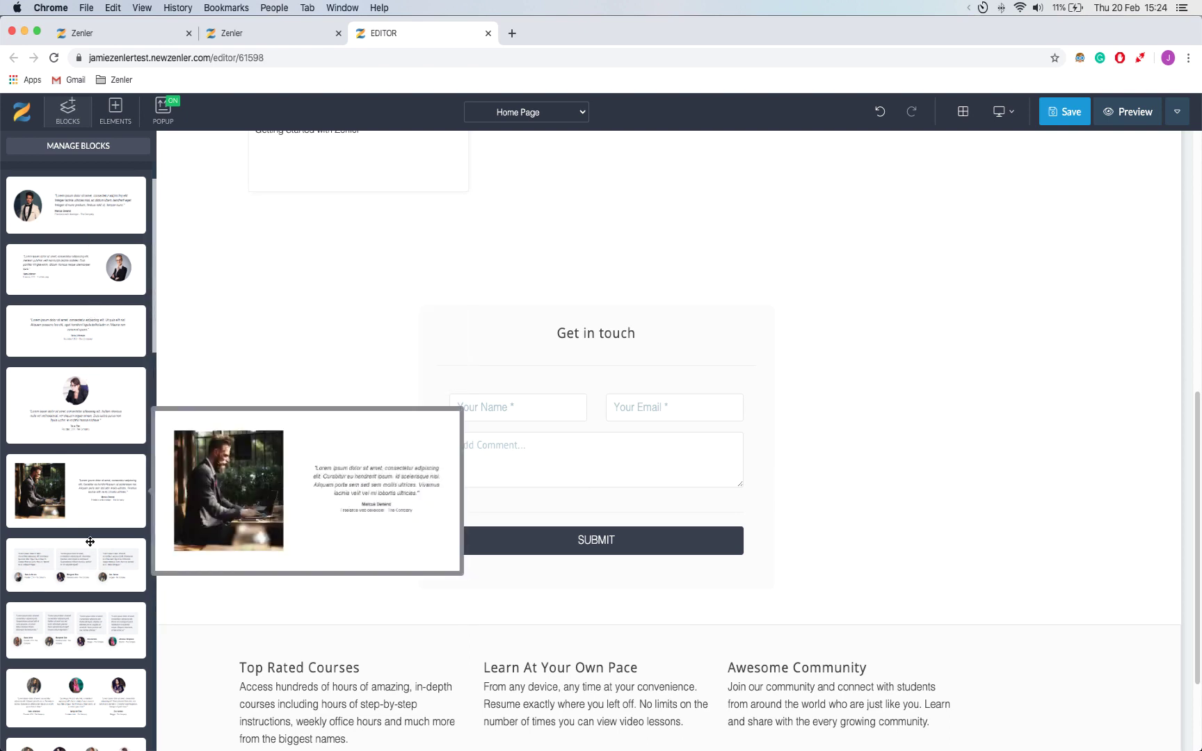
pyautogui.moveTo(102, 627)
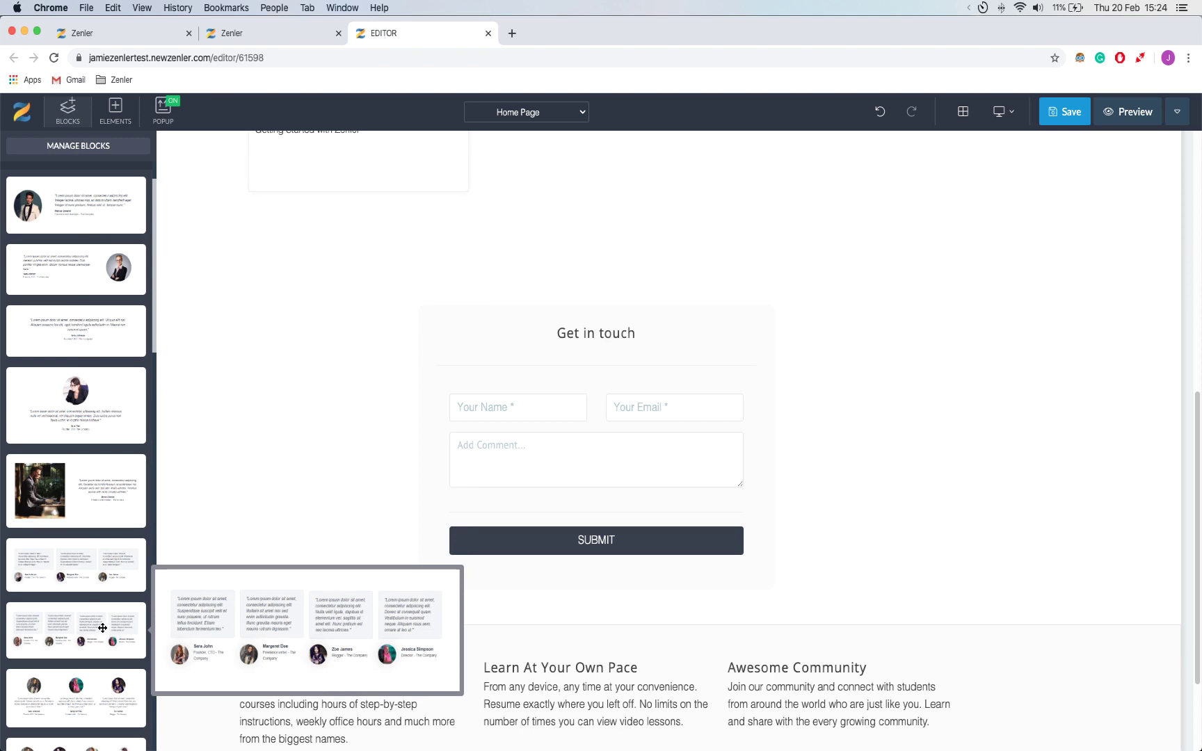
pyautogui.moveTo(102, 627); pyautogui.dragTo(549, 299)
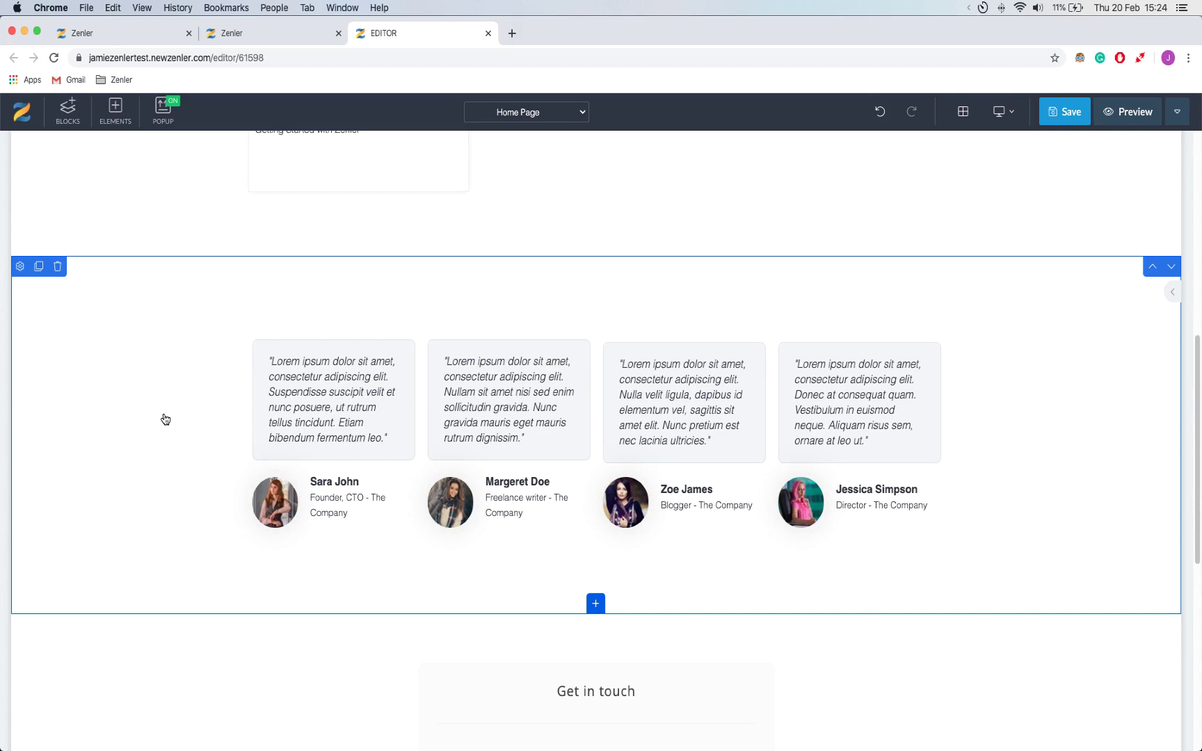
# Check the testimonials section's spacing and style settings, then close them.
pyautogui.click(337, 394)
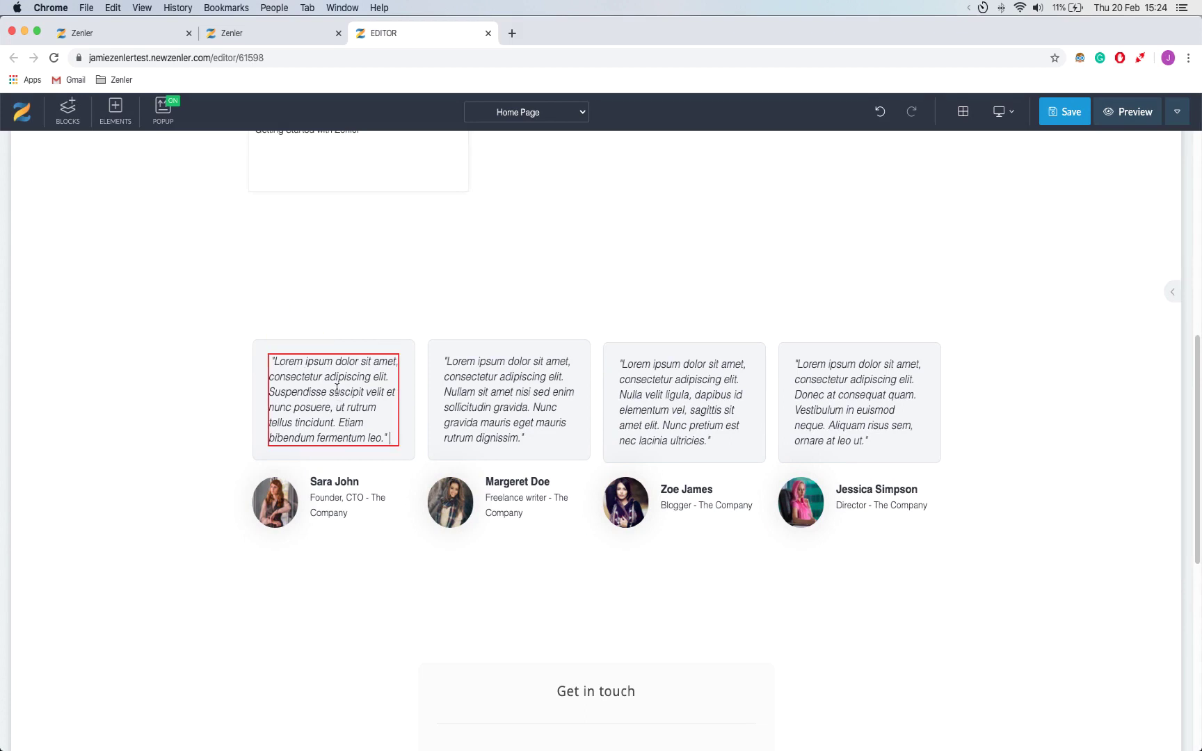
pyautogui.click(128, 406)
pyautogui.click(376, 285)
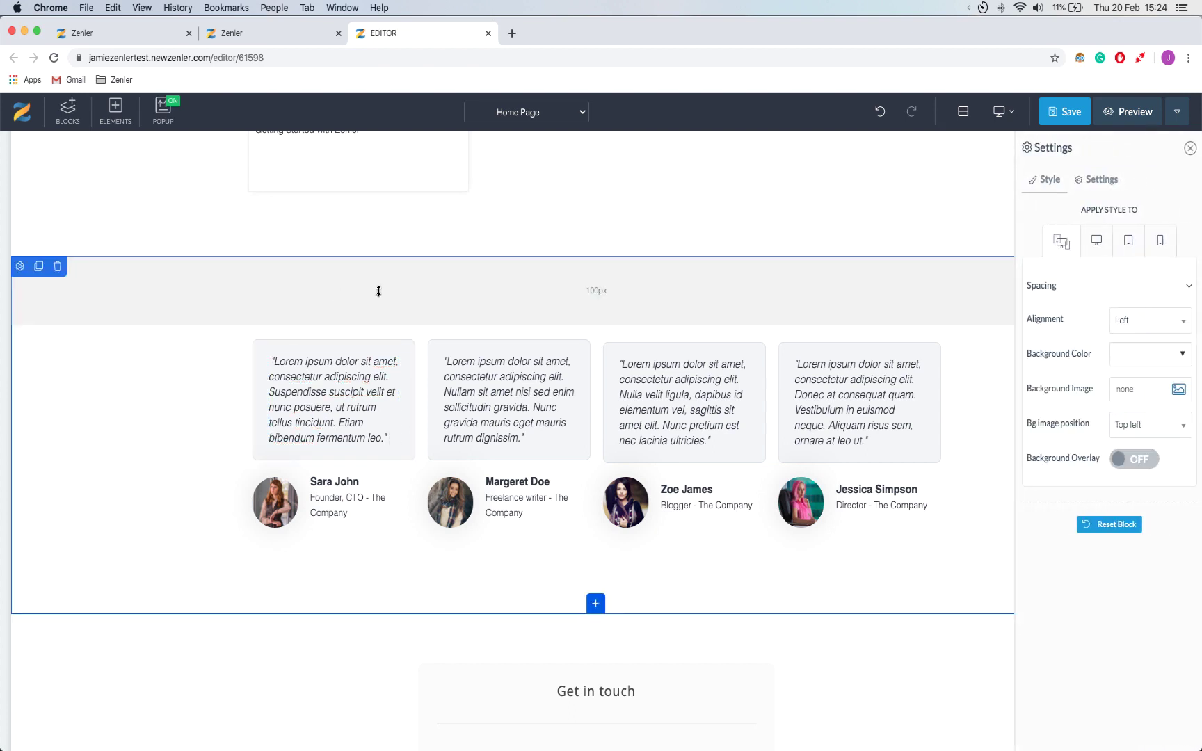
pyautogui.click(1189, 148)
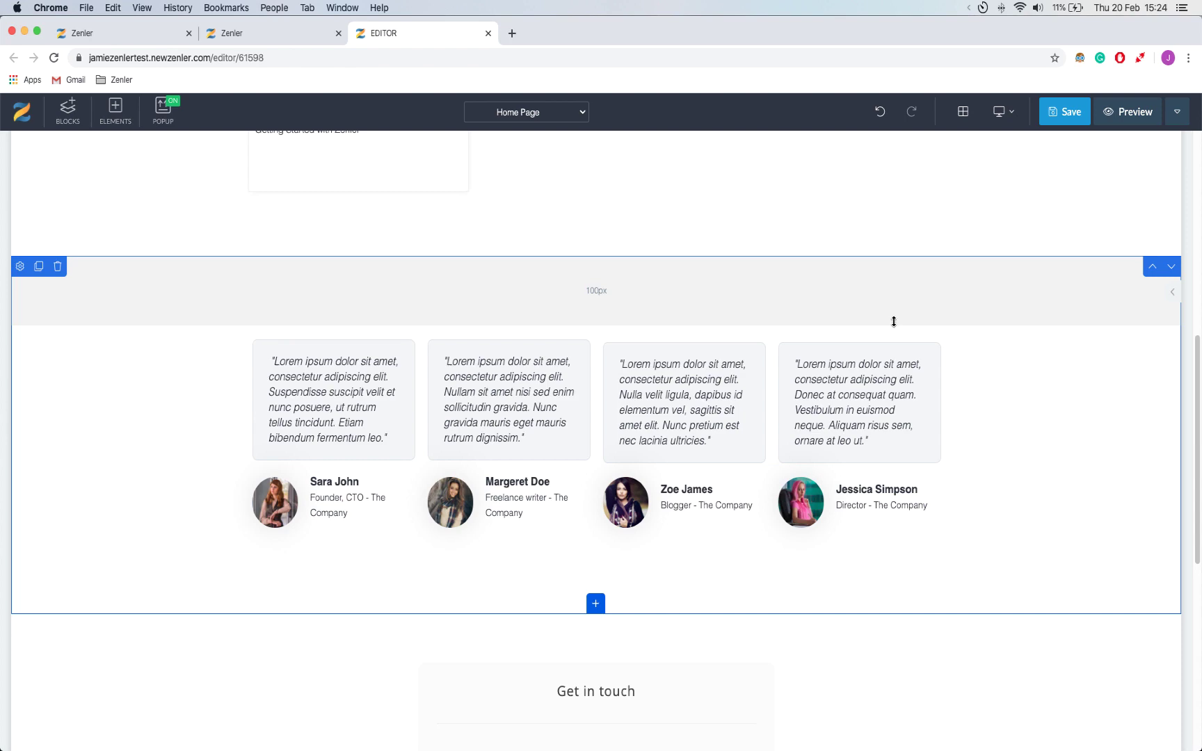
pyautogui.scroll(8, 896, 322)
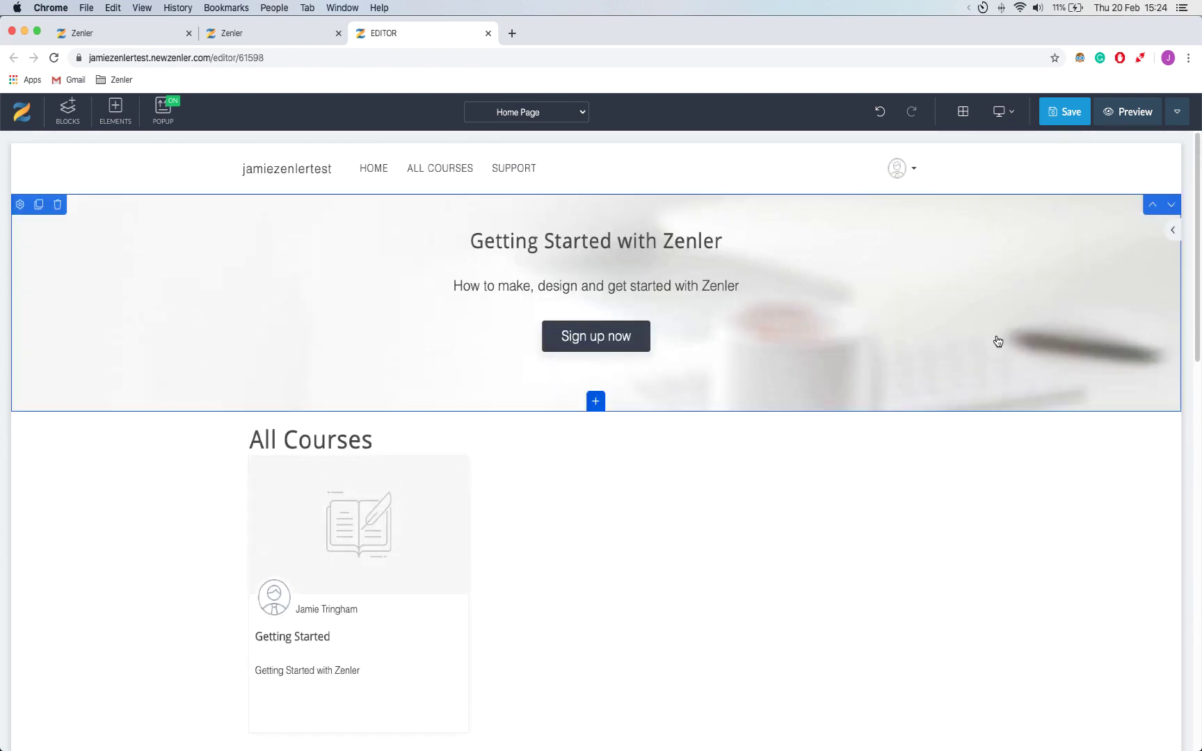
pyautogui.scroll(-4, 995, 340)
pyautogui.scroll(-3, 988, 342)
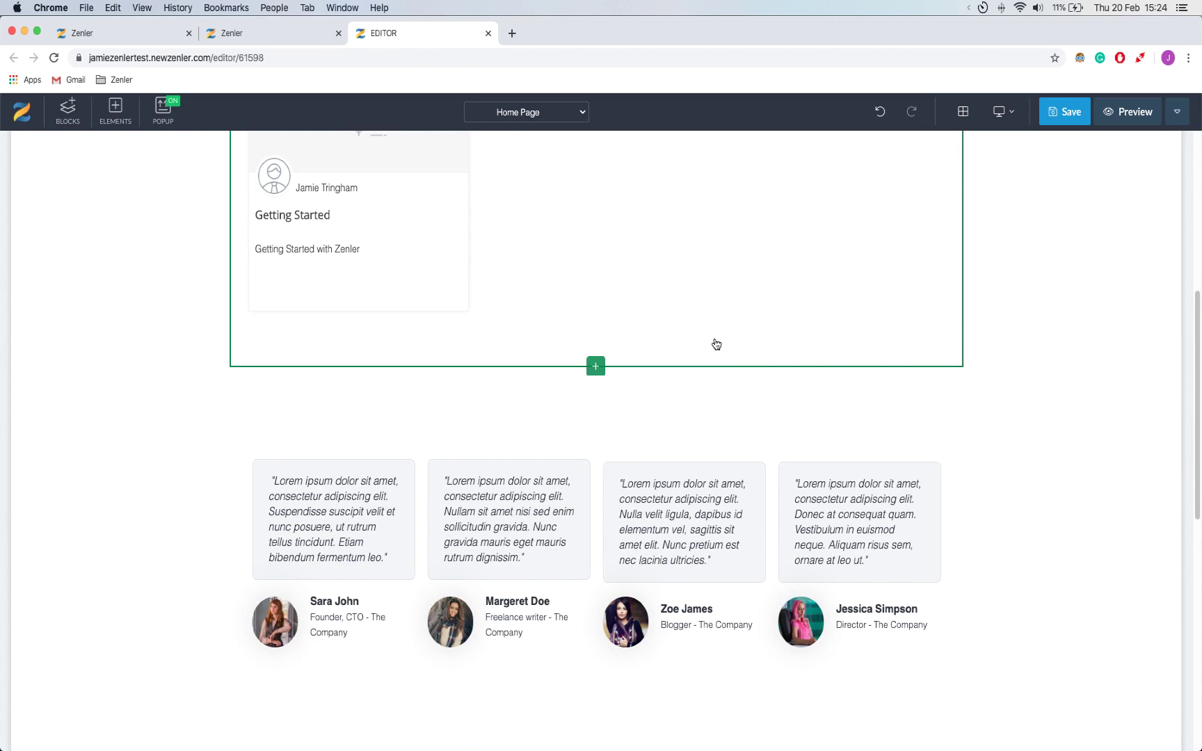
pyautogui.scroll(-1, 707, 401)
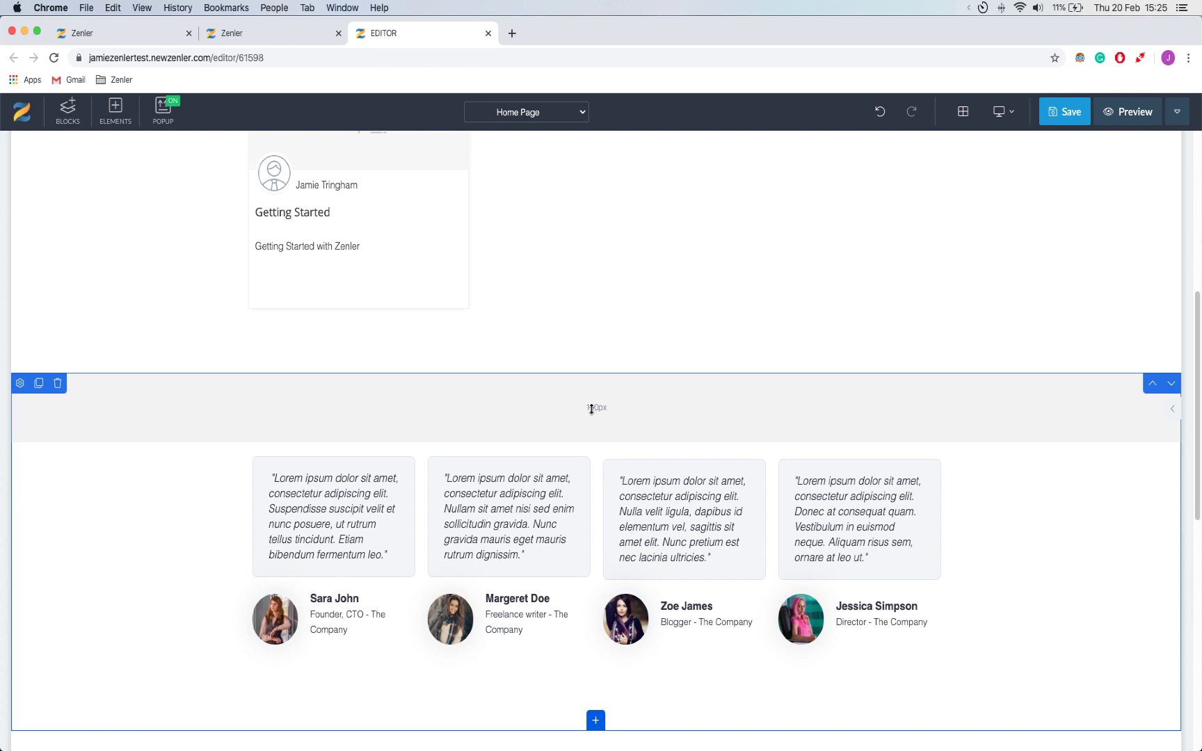
# Reduce the testimonials section's top padding to about 46px and shrink its bottom padding.
pyautogui.moveTo(623, 434); pyautogui.dragTo(626, 366)
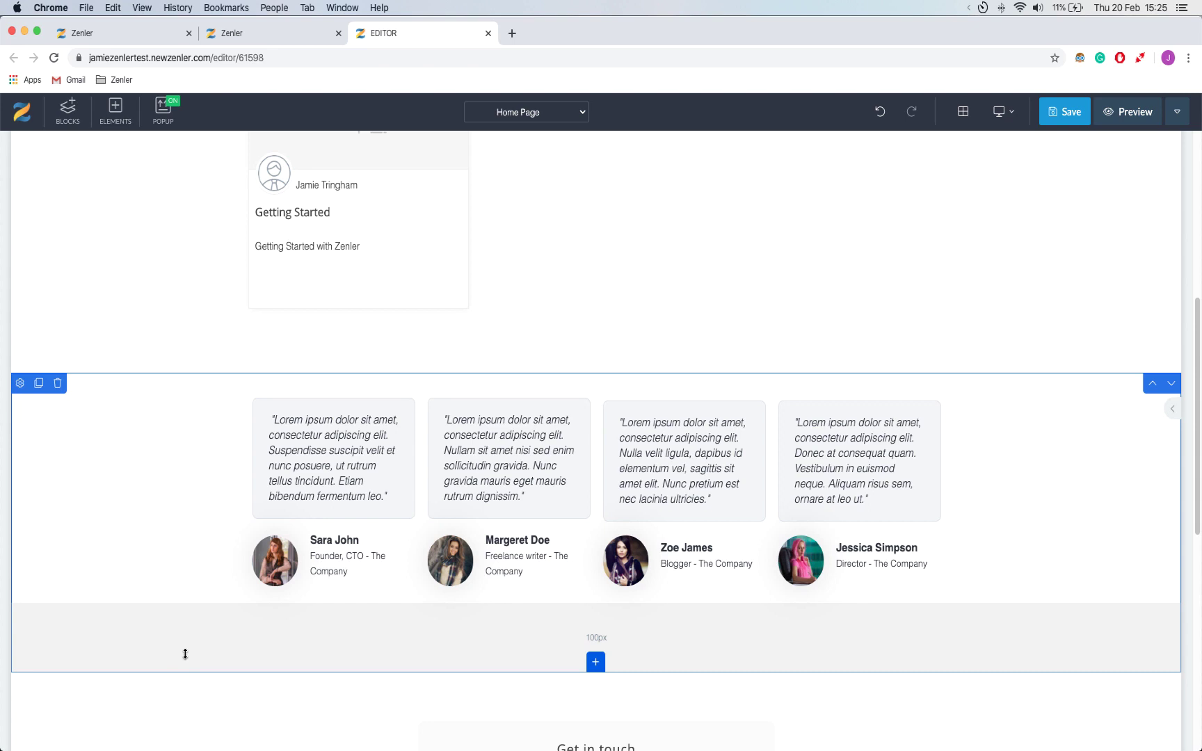
pyautogui.moveTo(186, 664); pyautogui.dragTo(200, 593)
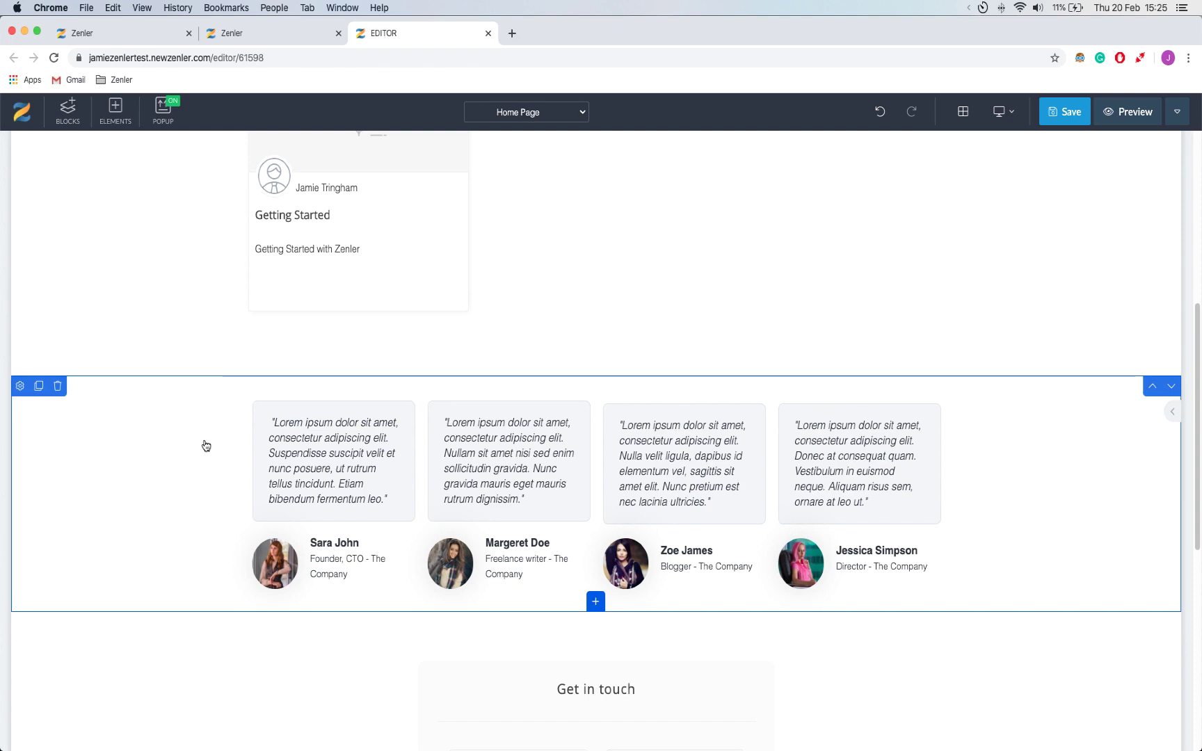
pyautogui.scroll(-5, 206, 446)
pyautogui.scroll(7, 113, 461)
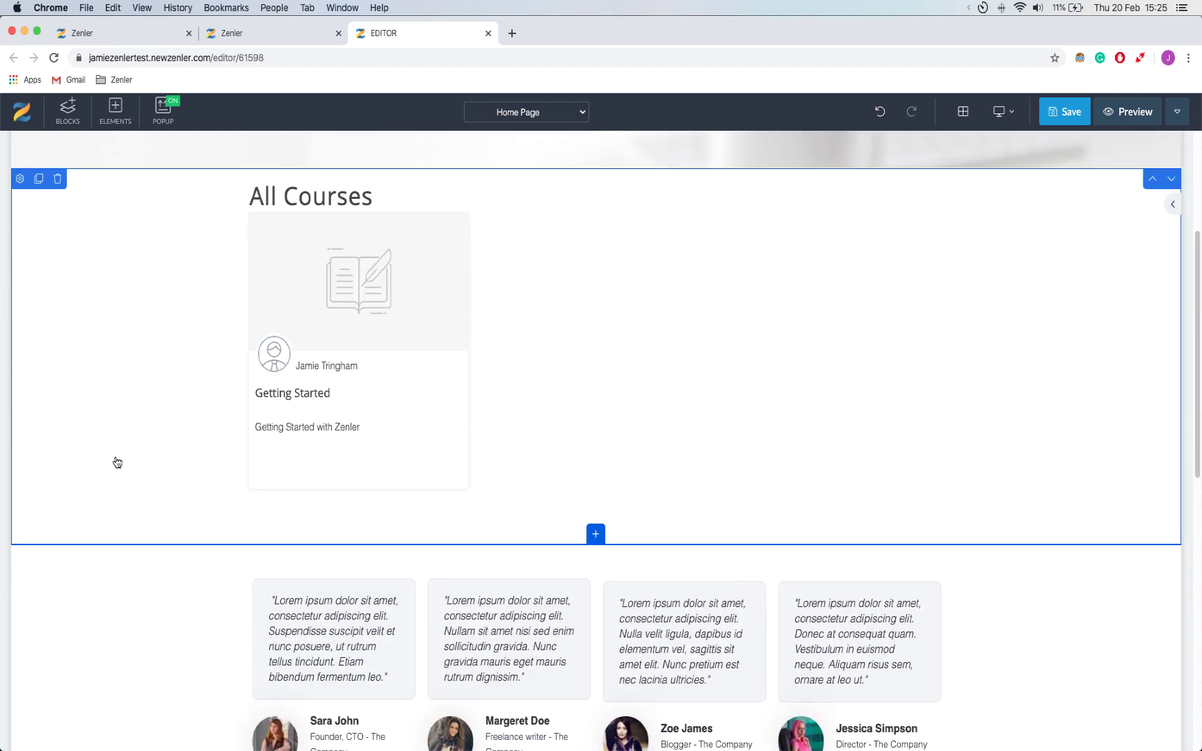
pyautogui.scroll(4, 144, 471)
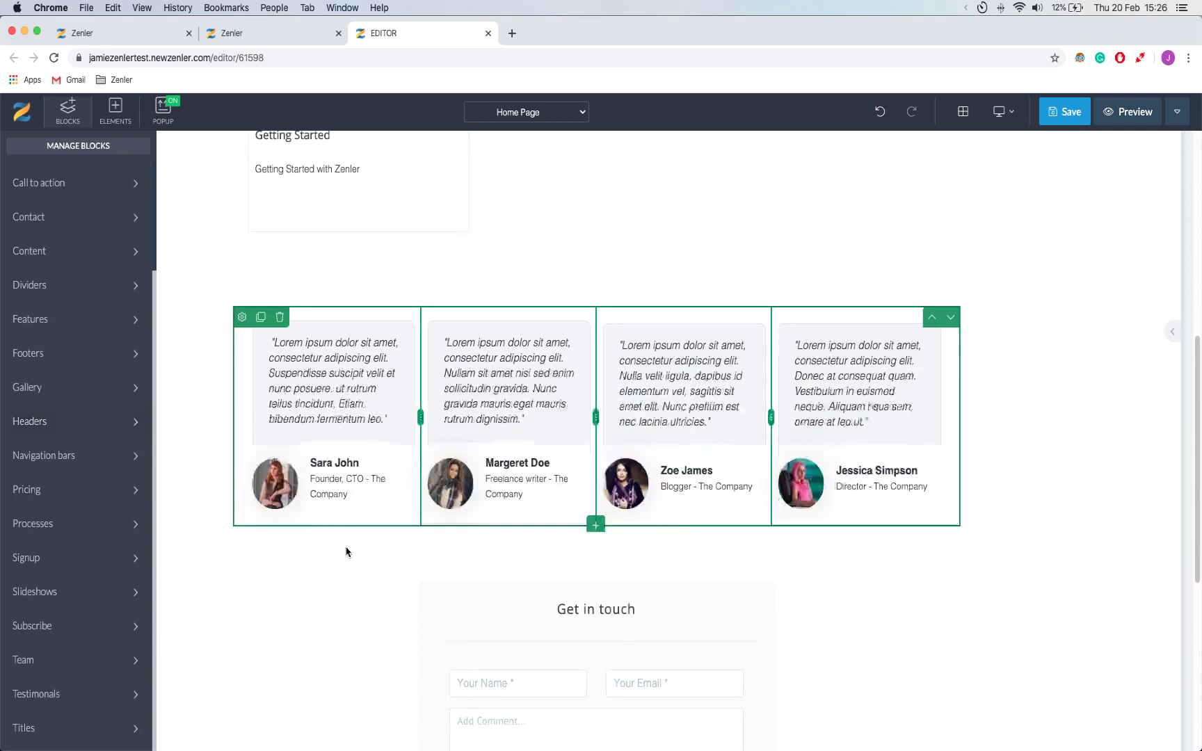
pyautogui.scroll(-6, 346, 551)
pyautogui.scroll(4, 351, 523)
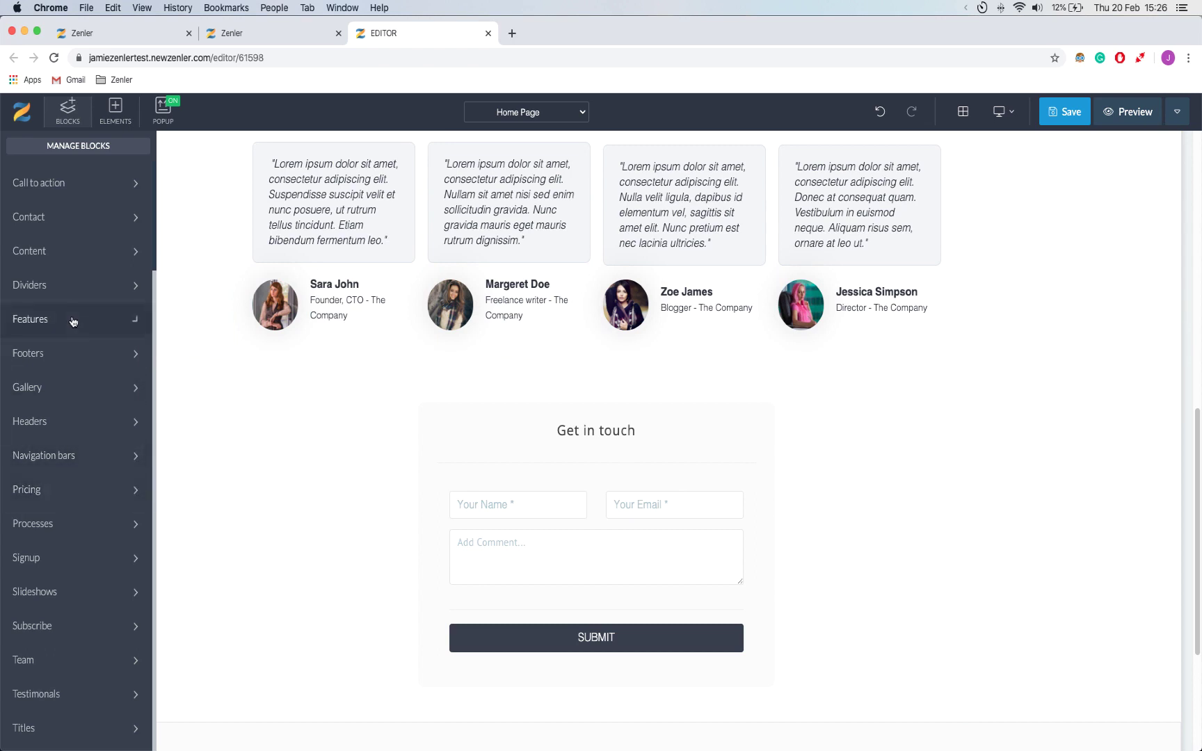
# Insert the blue call-to-action block beneath the testimonials.
pyautogui.click(78, 542)
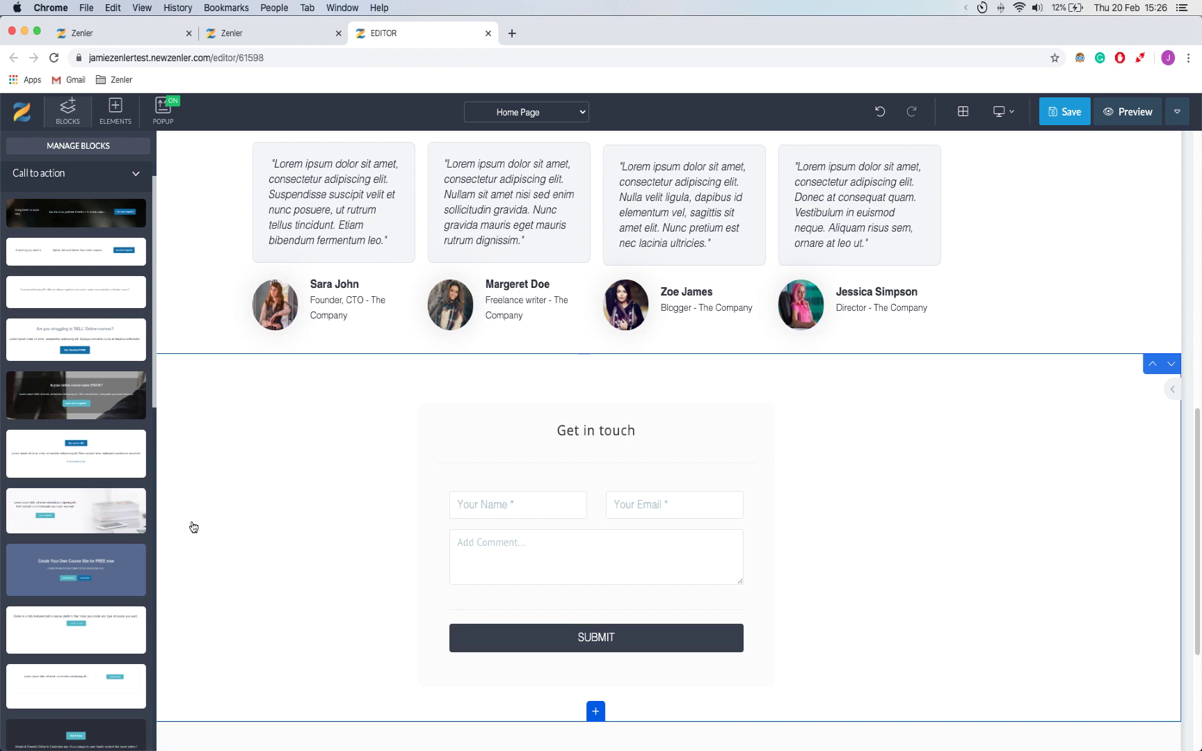
pyautogui.moveTo(101, 570)
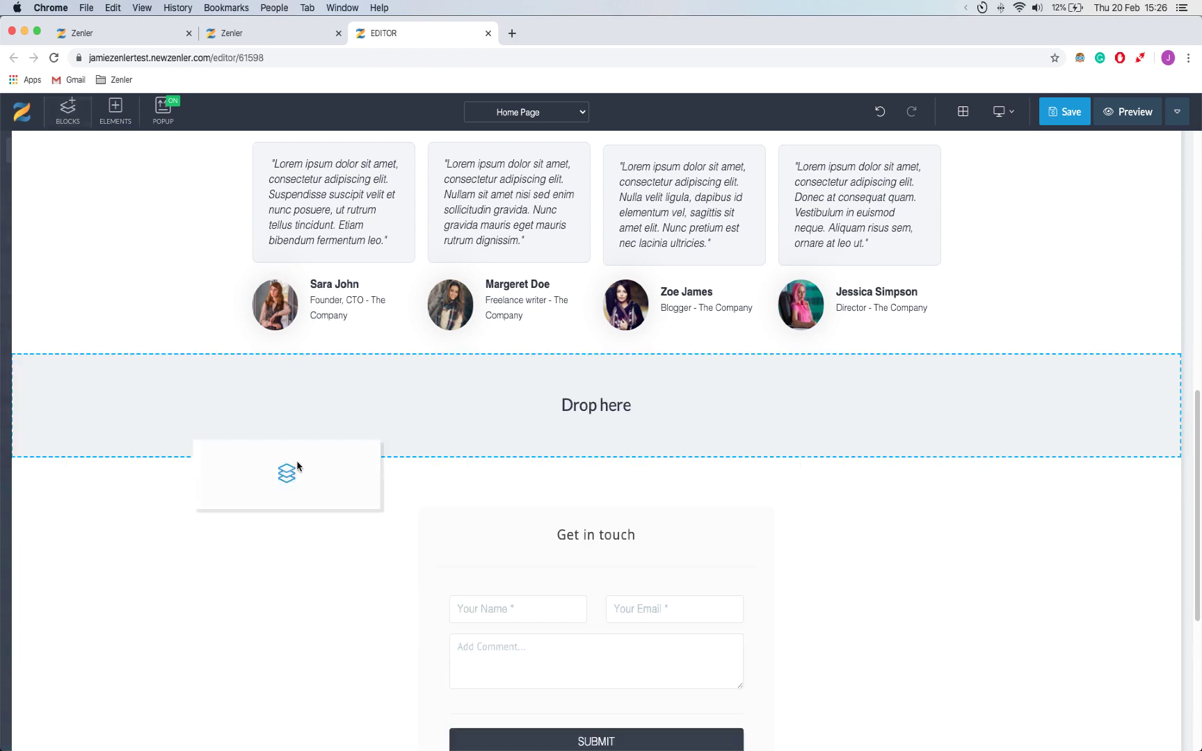
pyautogui.moveTo(297, 466); pyautogui.dragTo(660, 409)
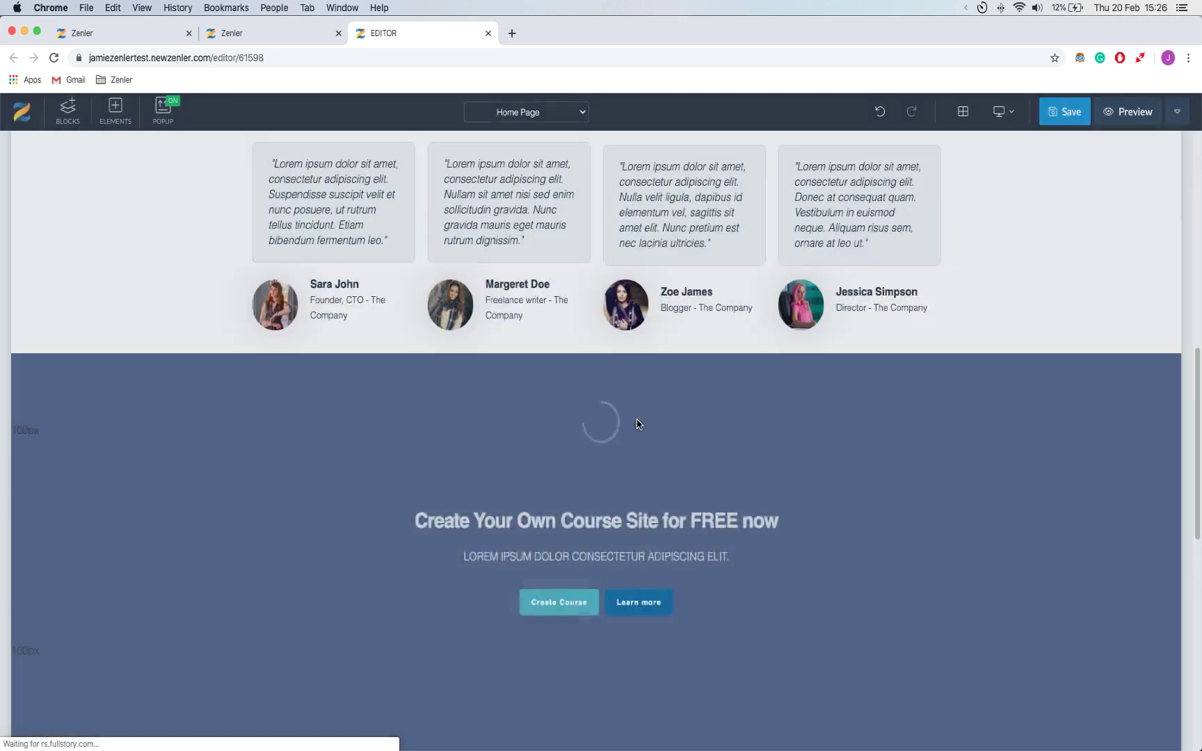
# Remove the call-to-action section's top padding and reduce its bottom padding.
pyautogui.scroll(-3, 638, 434)
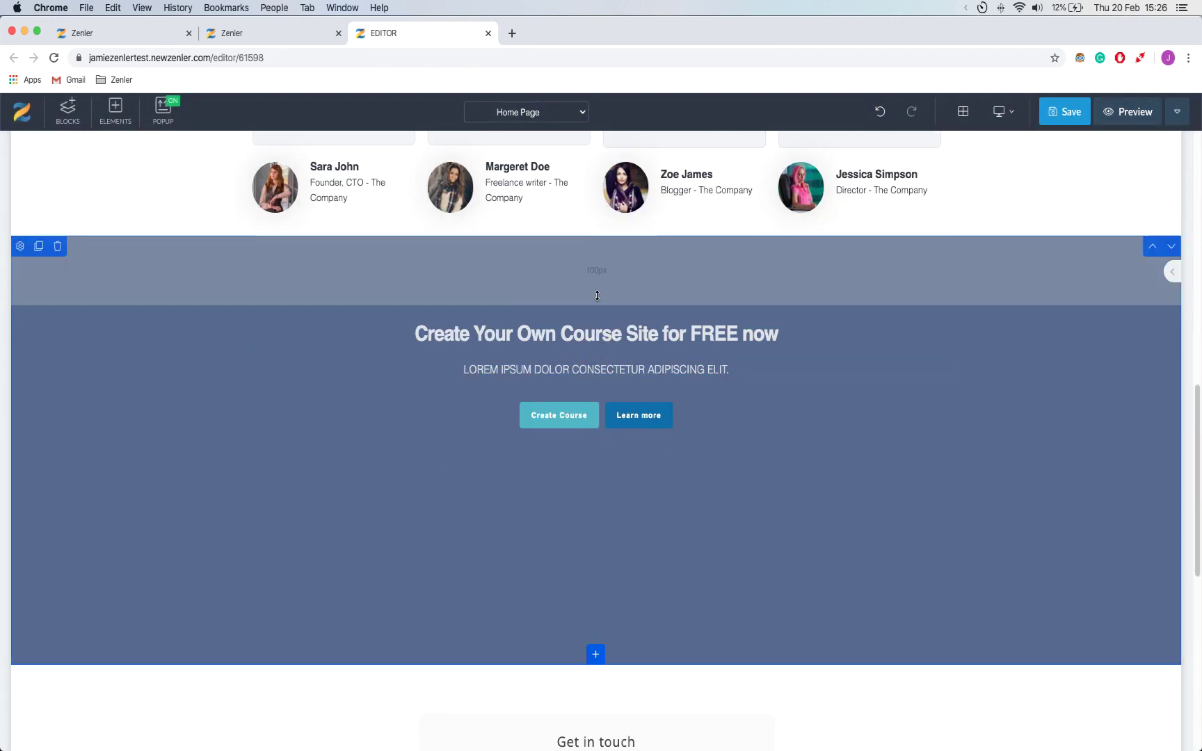
pyautogui.moveTo(596, 296); pyautogui.dragTo(589, 223)
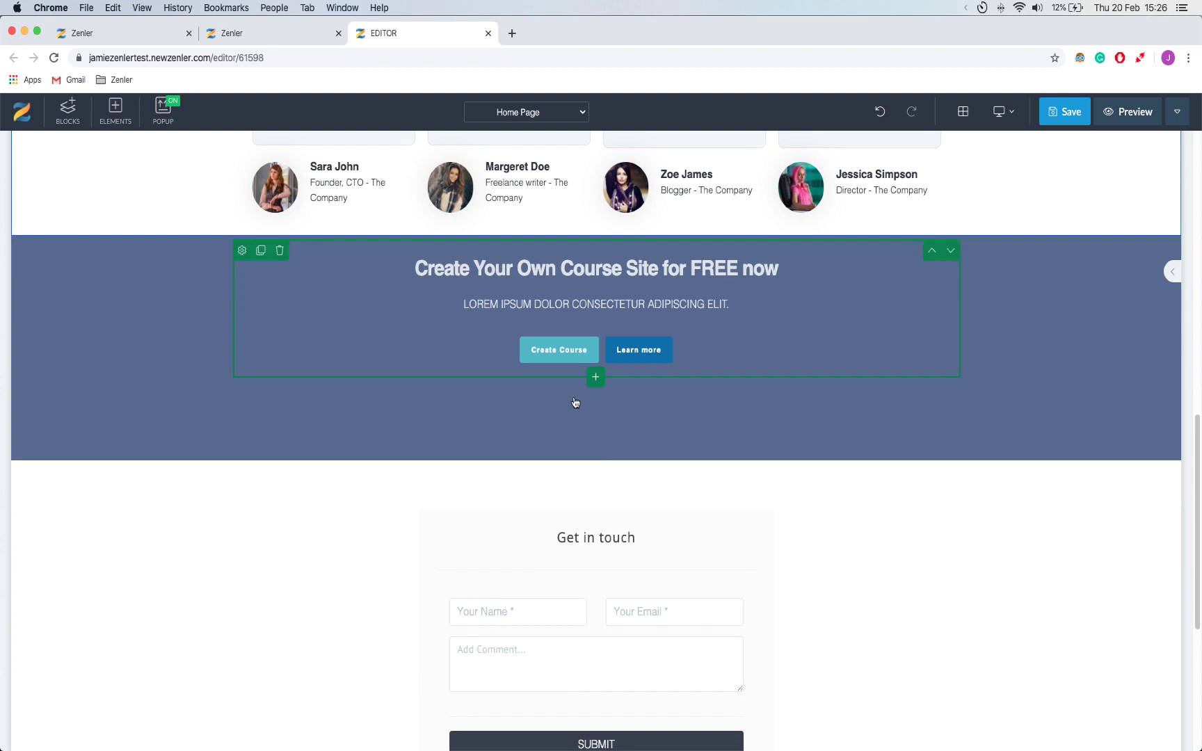
pyautogui.moveTo(588, 443); pyautogui.dragTo(576, 357)
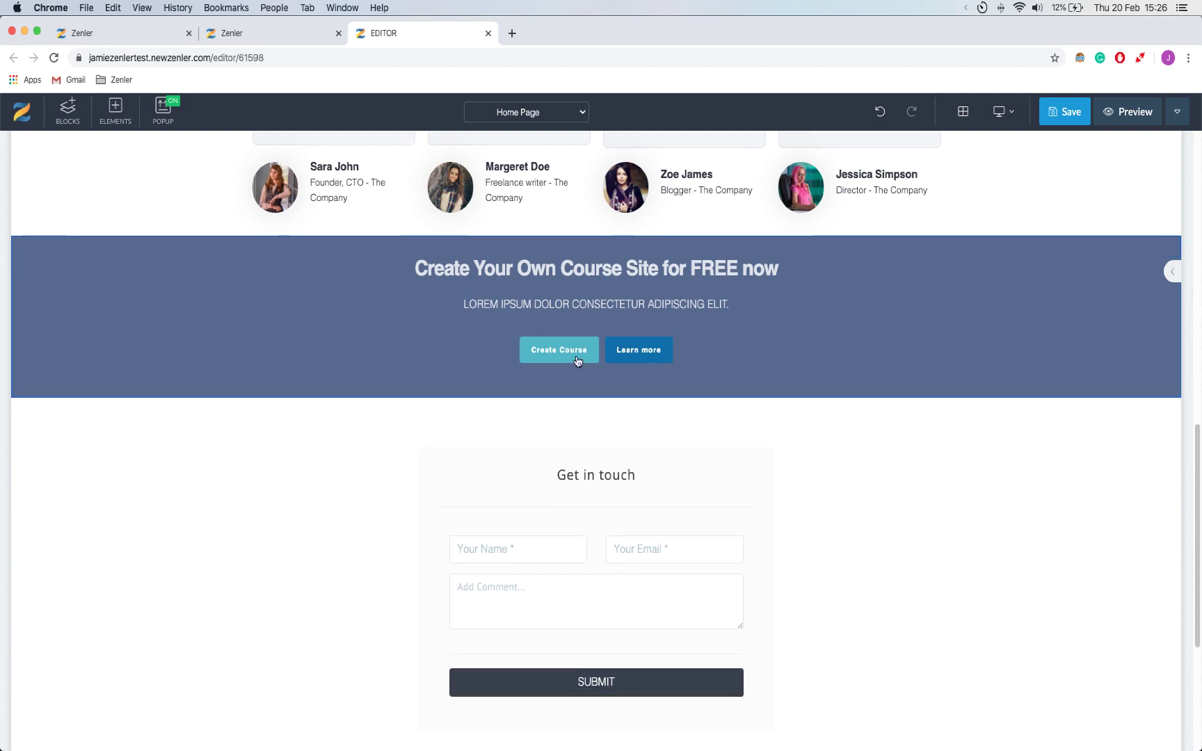
# Set the call-to-action heading to 'Get started with the most powerful e-learning site on the web'; delete the lorem ipsum subtitle.
pyautogui.click(531, 275)
pyautogui.tripleClick(534, 273)
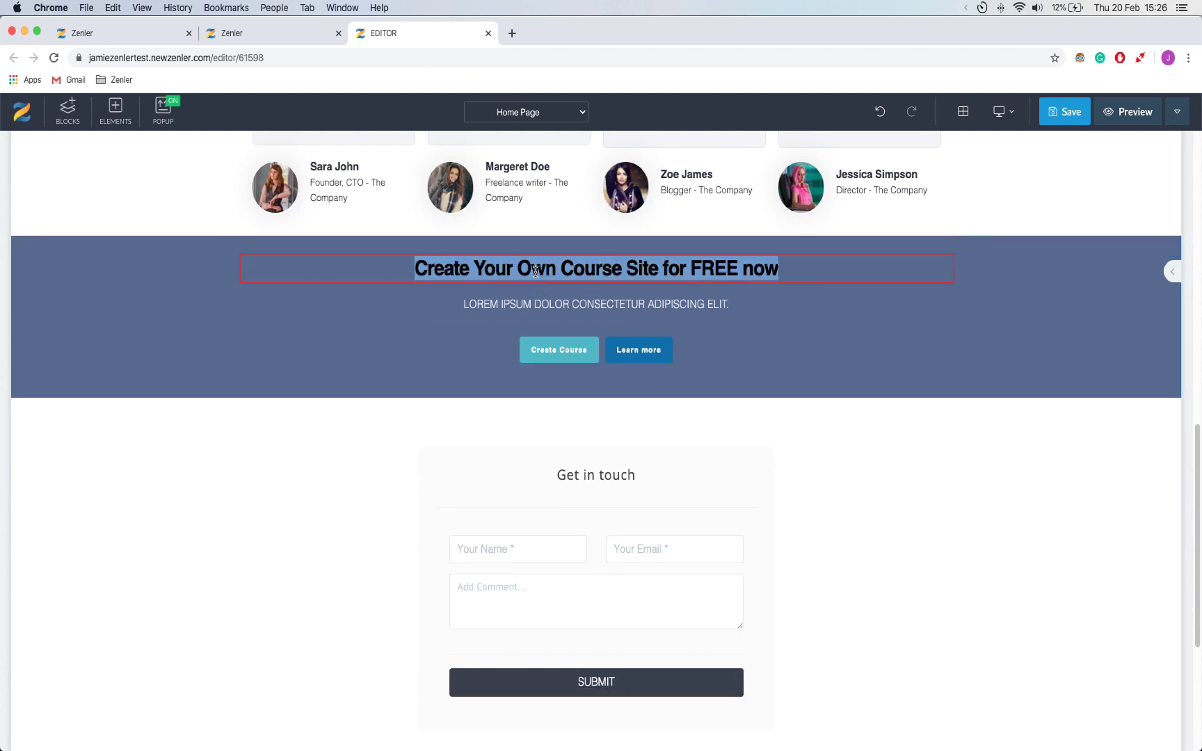
pyautogui.press('BackSpace')
pyautogui.write('Get started with the most ')
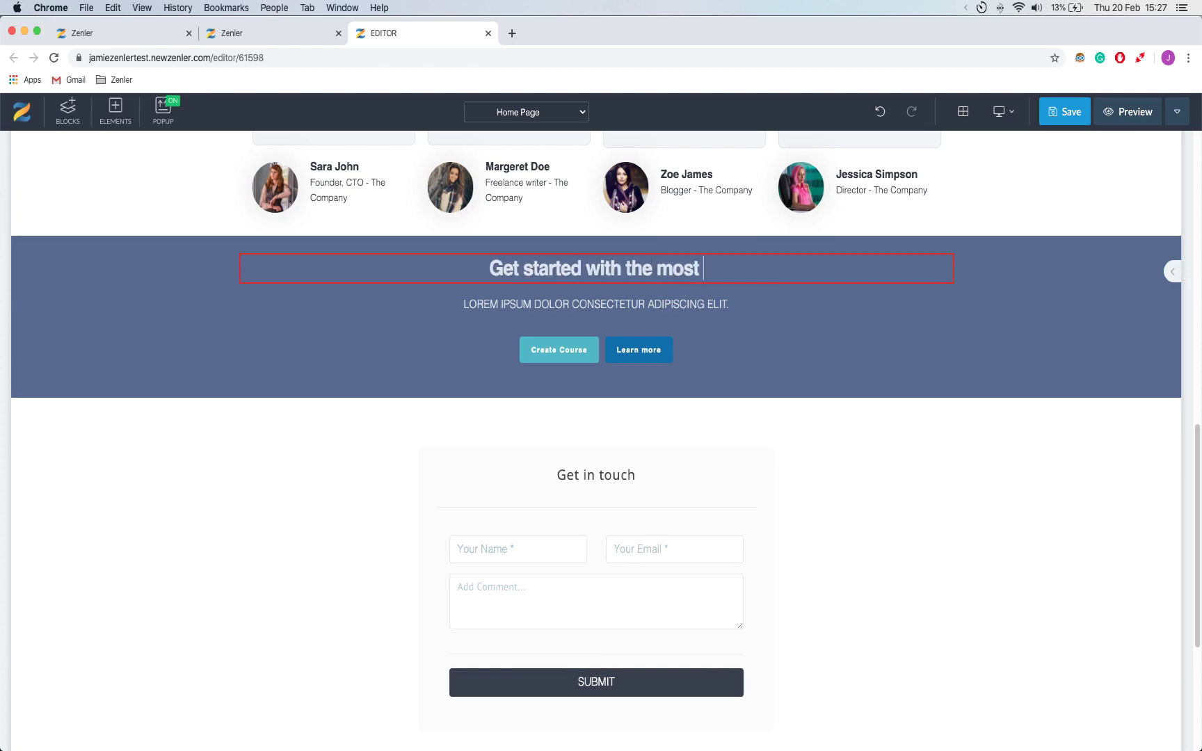
pyautogui.write('powerful e-learning site on the web')
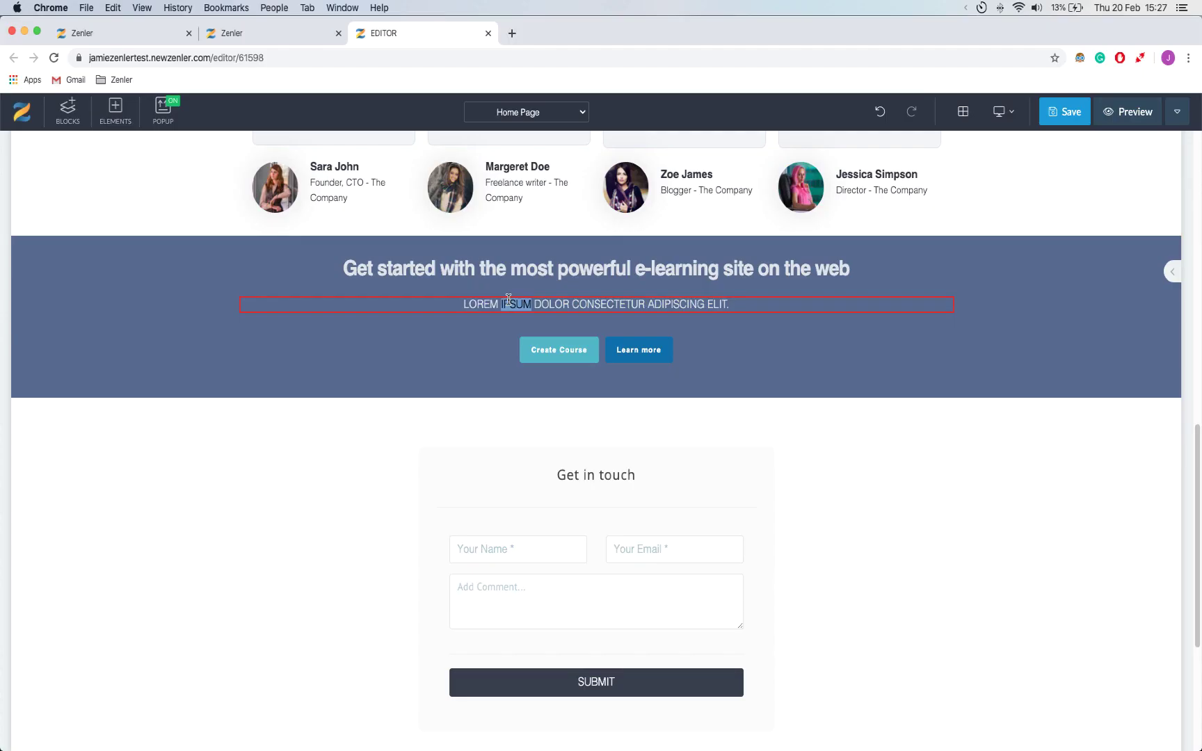
pyautogui.tripleClick(509, 301)
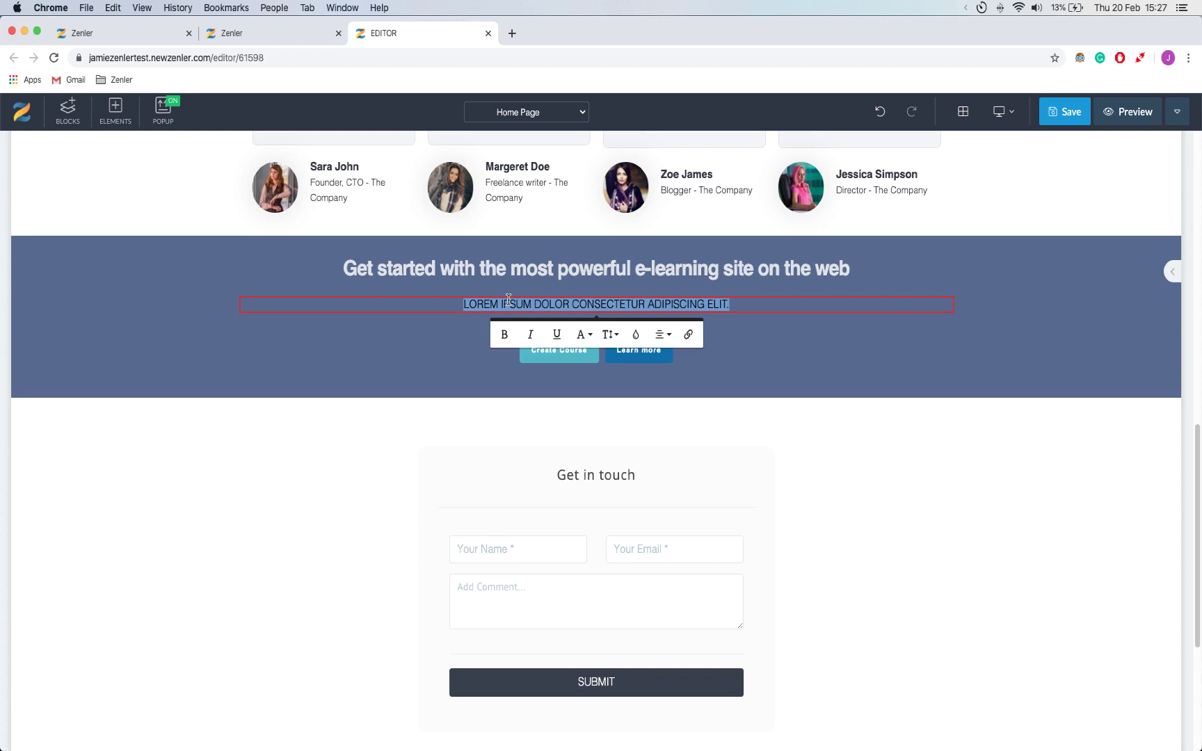
pyautogui.press('BackSpace')
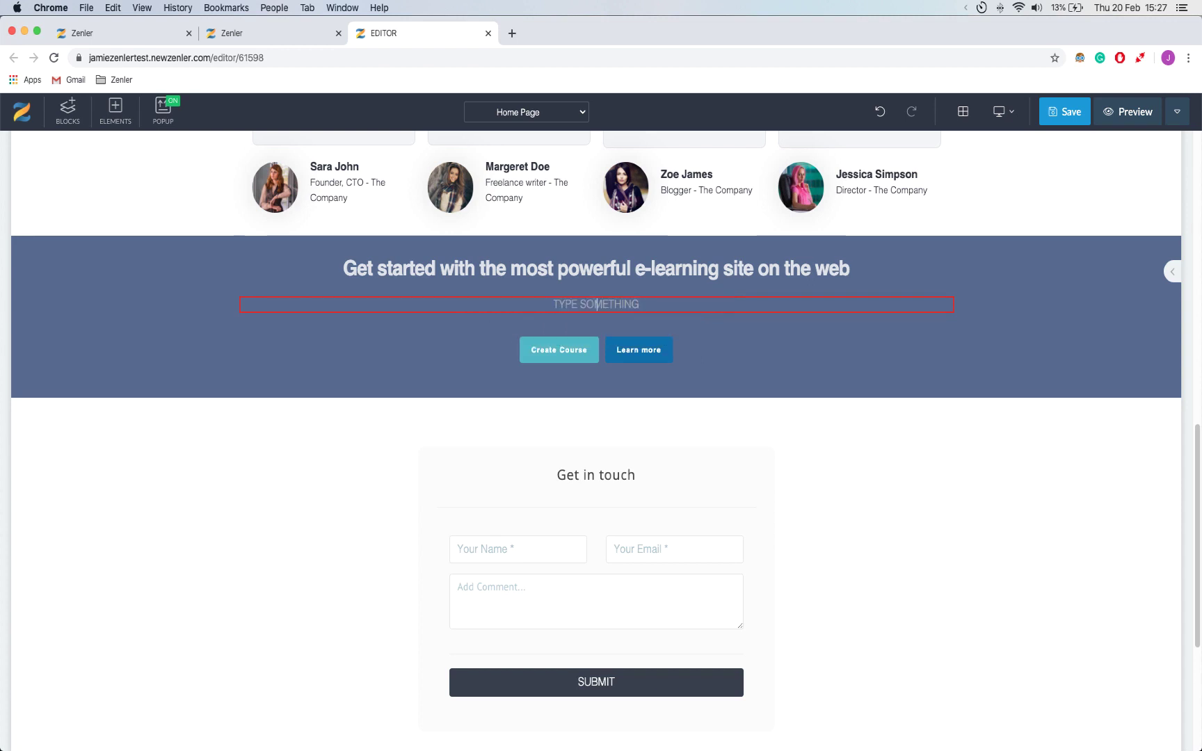
# Set the Create Course button's Action to Go to Link in its Settings.
pyautogui.click(499, 317)
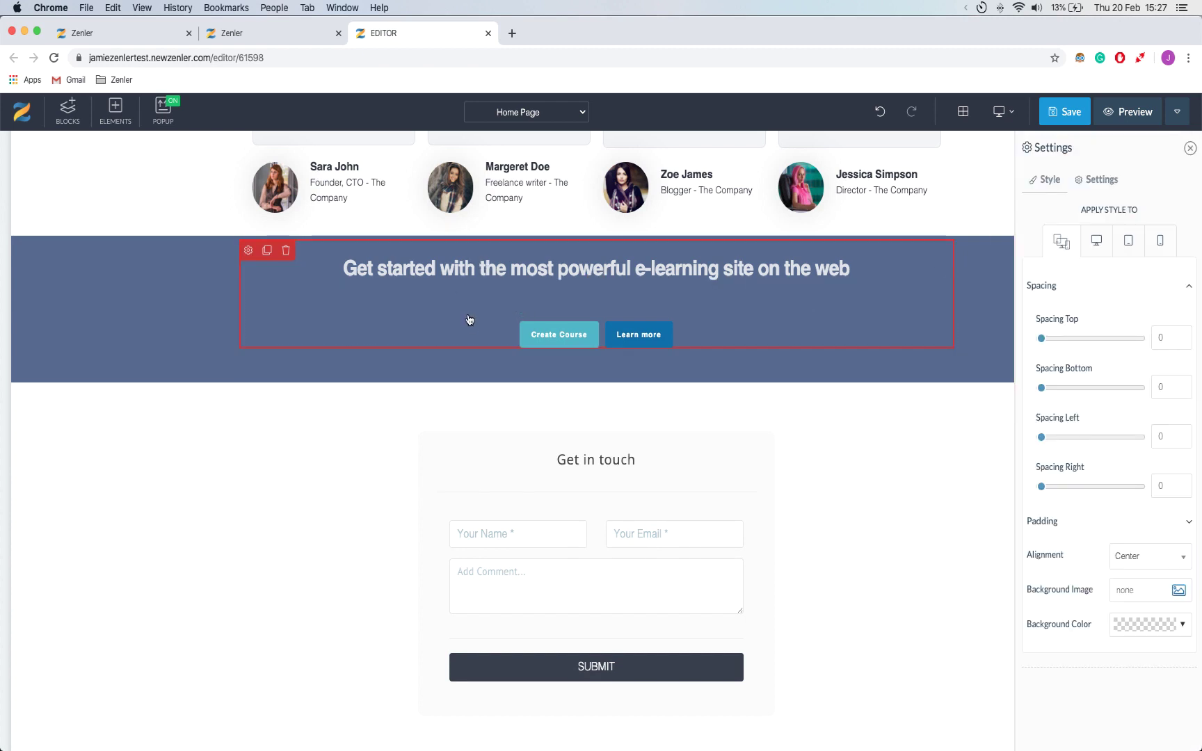
pyautogui.click(536, 338)
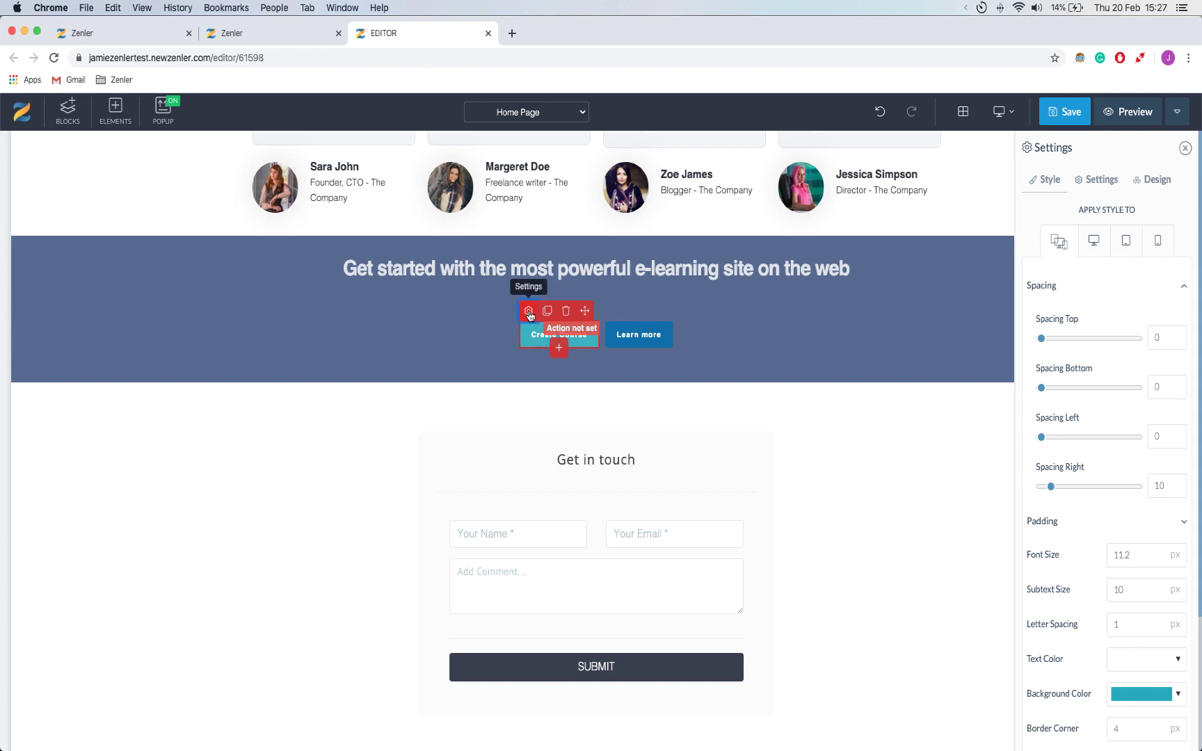
pyautogui.click(1097, 180)
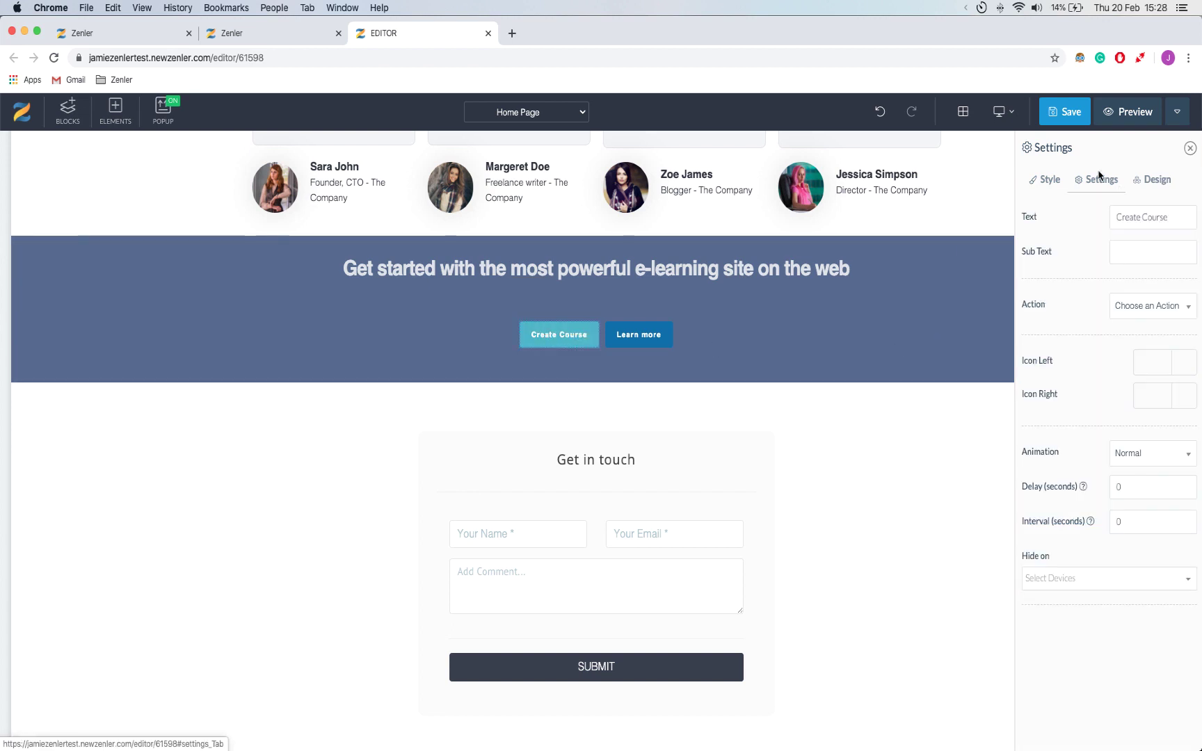
pyautogui.click(1122, 306)
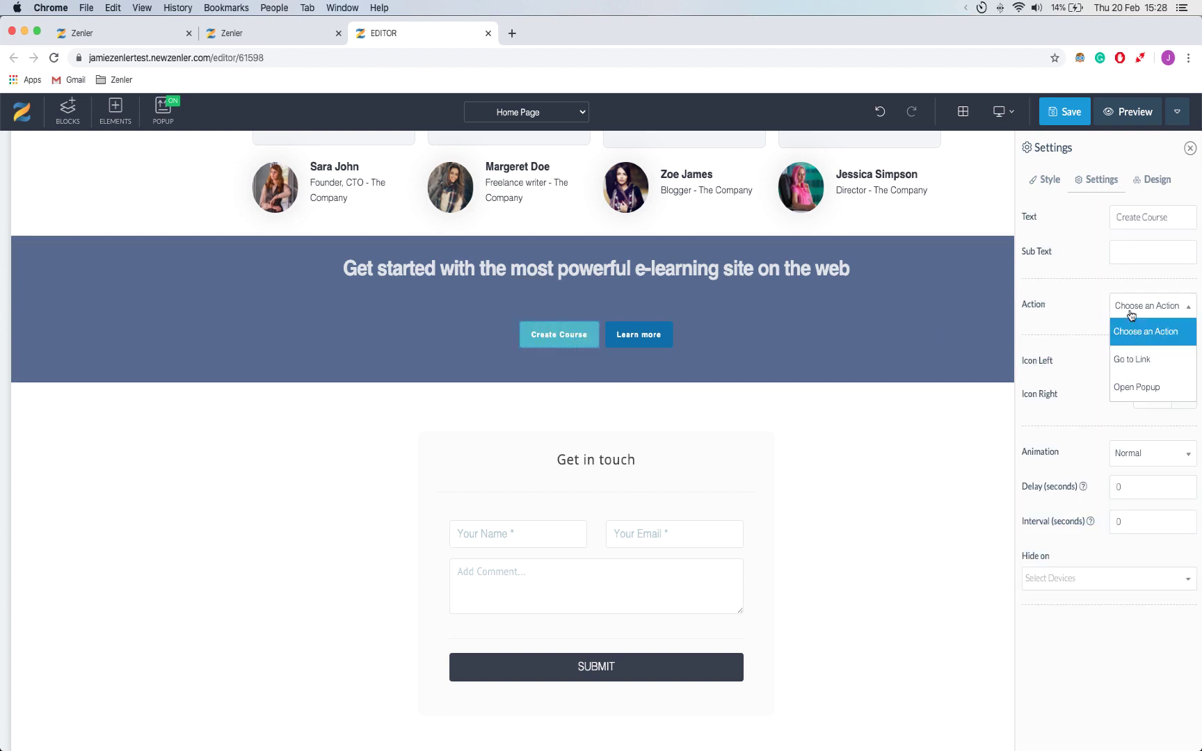
pyautogui.click(1132, 359)
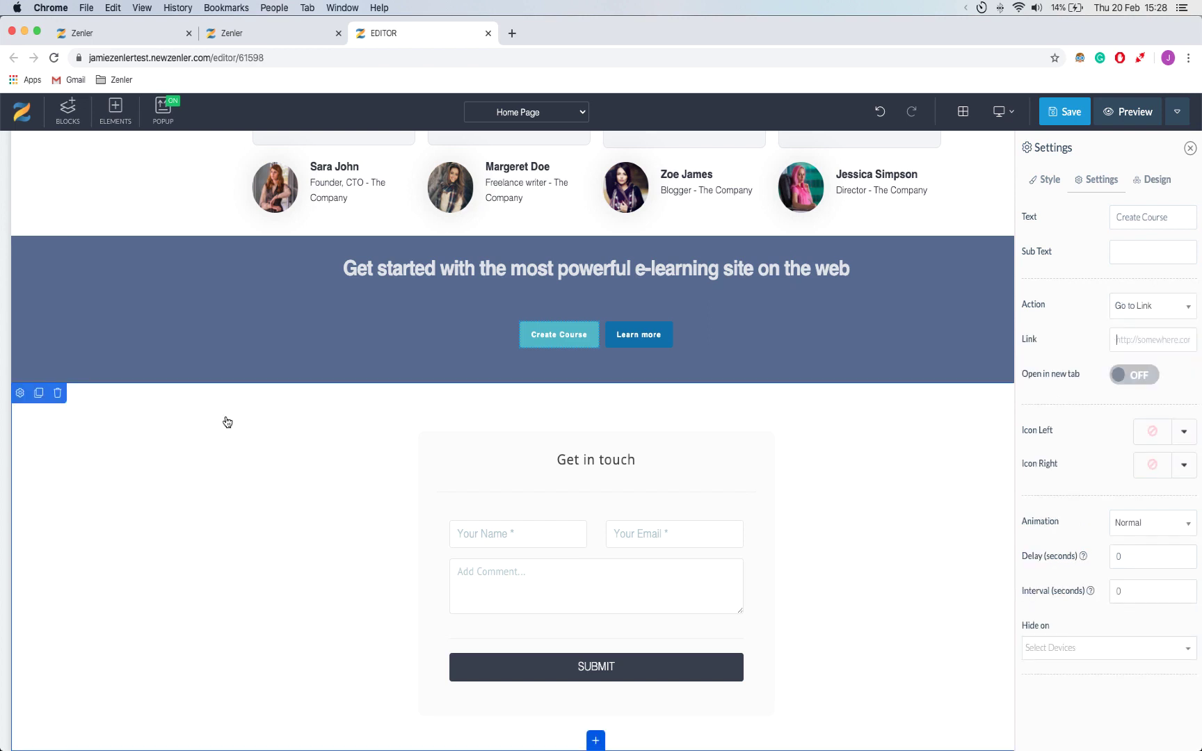
# Copy the Register page's web address from the Pages list in the admin tab.
pyautogui.click(258, 34)
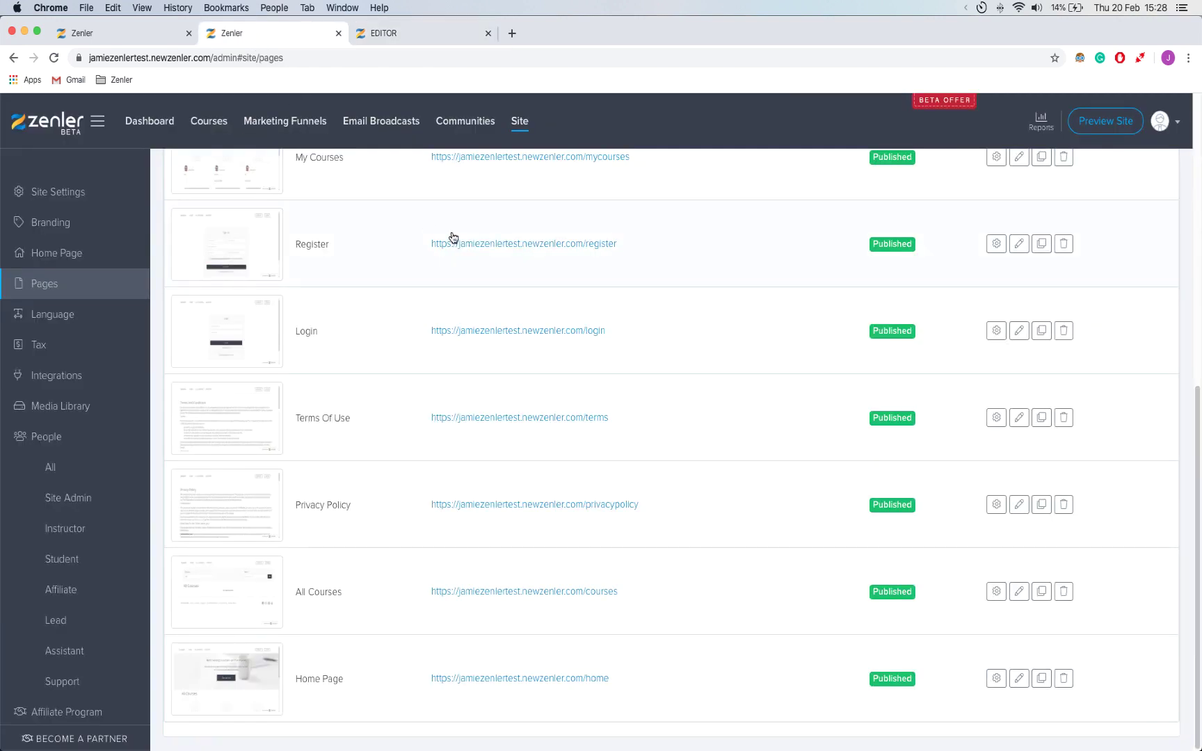
pyautogui.doubleClick(302, 242)
pyautogui.click(393, 249)
pyautogui.moveTo(616, 246); pyautogui.dragTo(437, 244)
pyautogui.rightClick(446, 243)
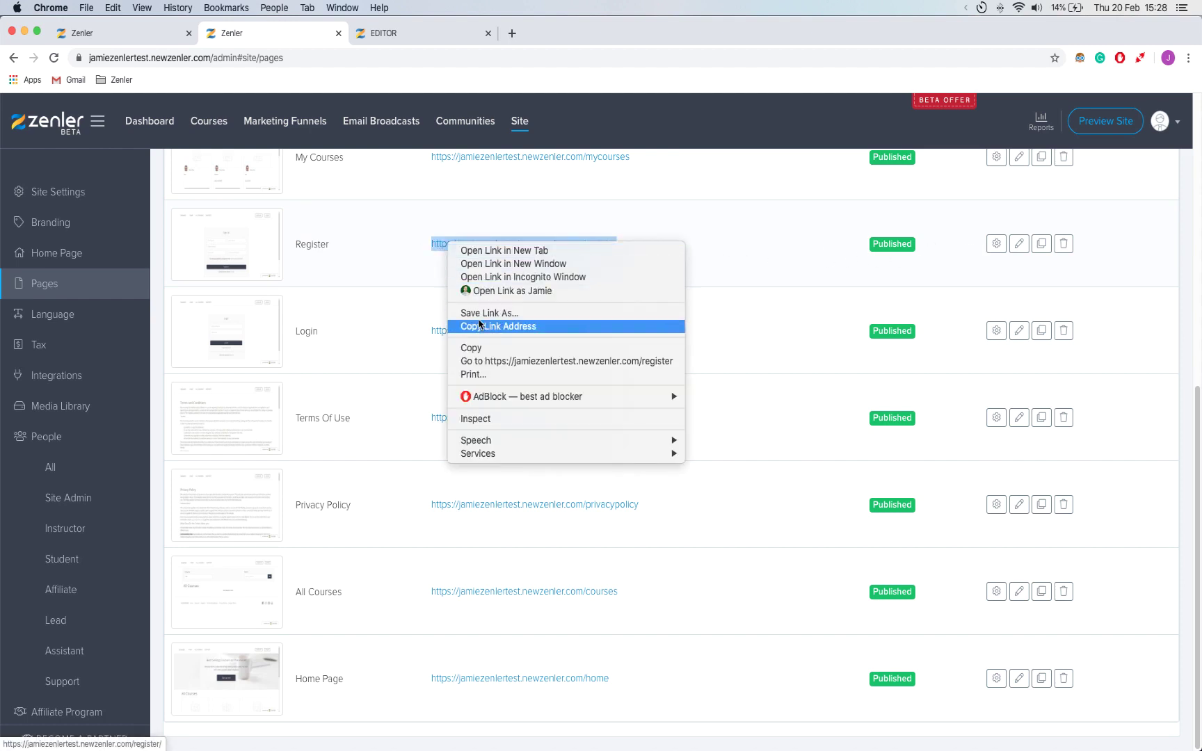
pyautogui.click(471, 348)
# Paste the Register address as the Create Course button's link and enable Open in new tab.
pyautogui.click(429, 37)
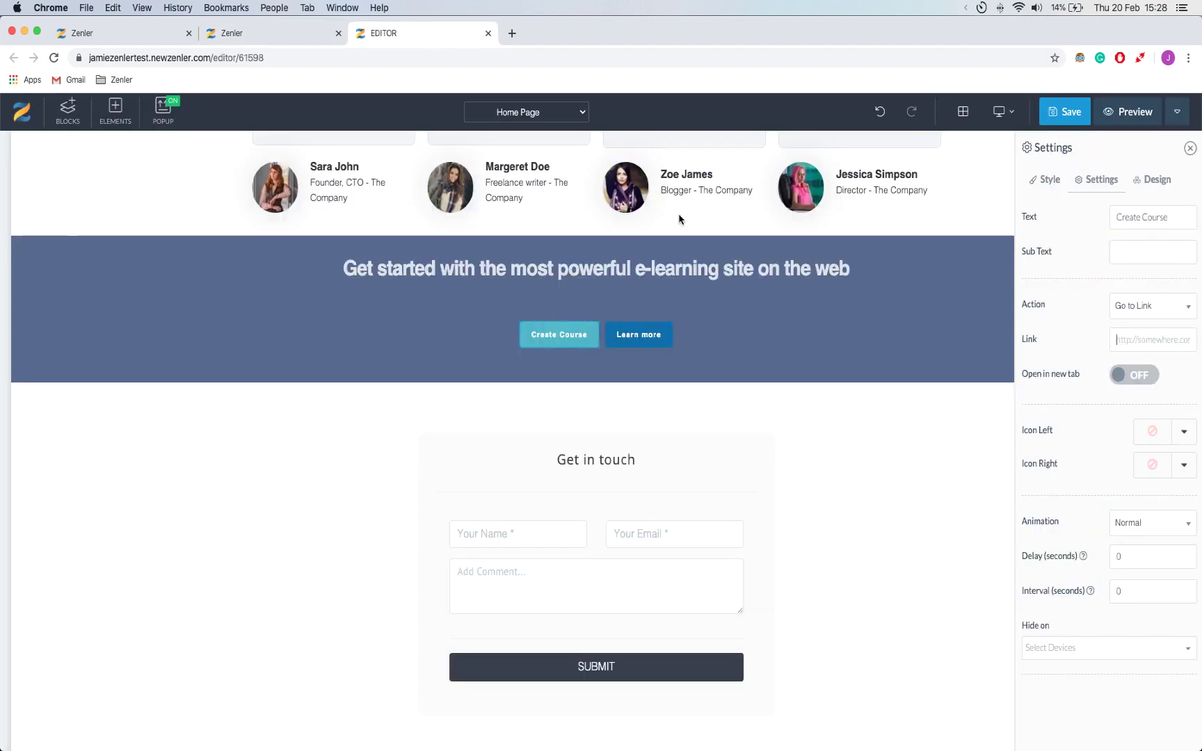
pyautogui.rightClick(1133, 343)
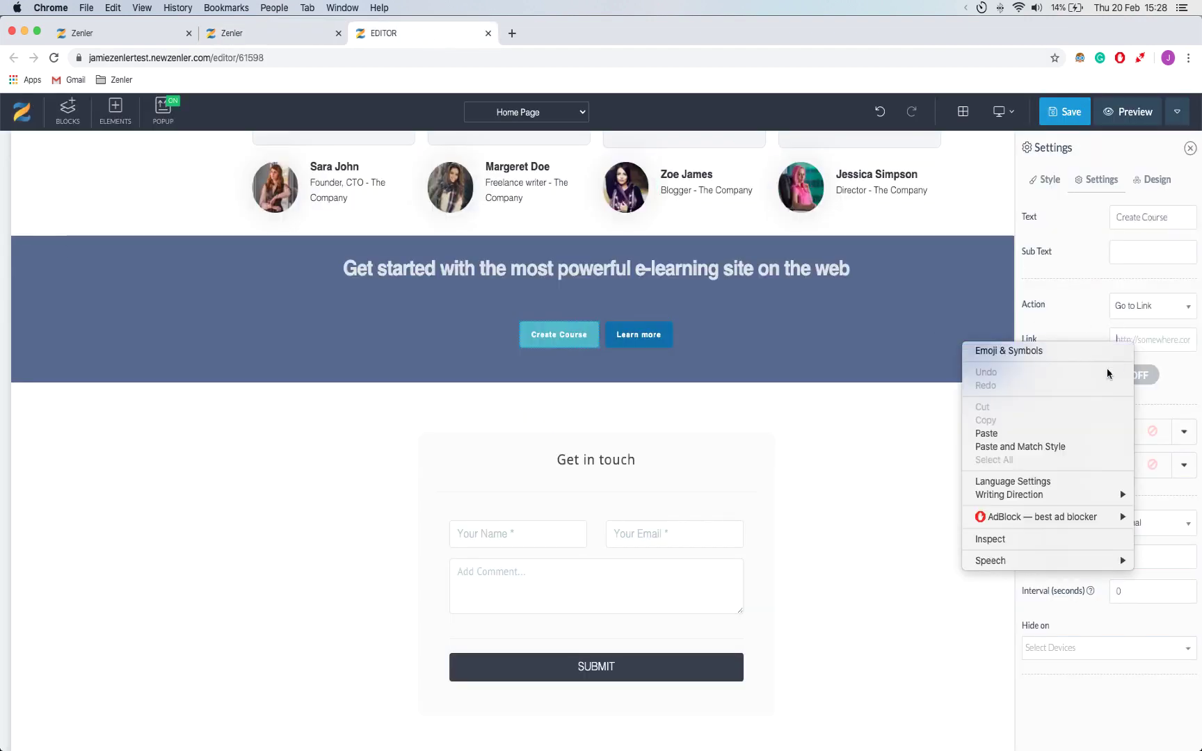
pyautogui.click(1074, 437)
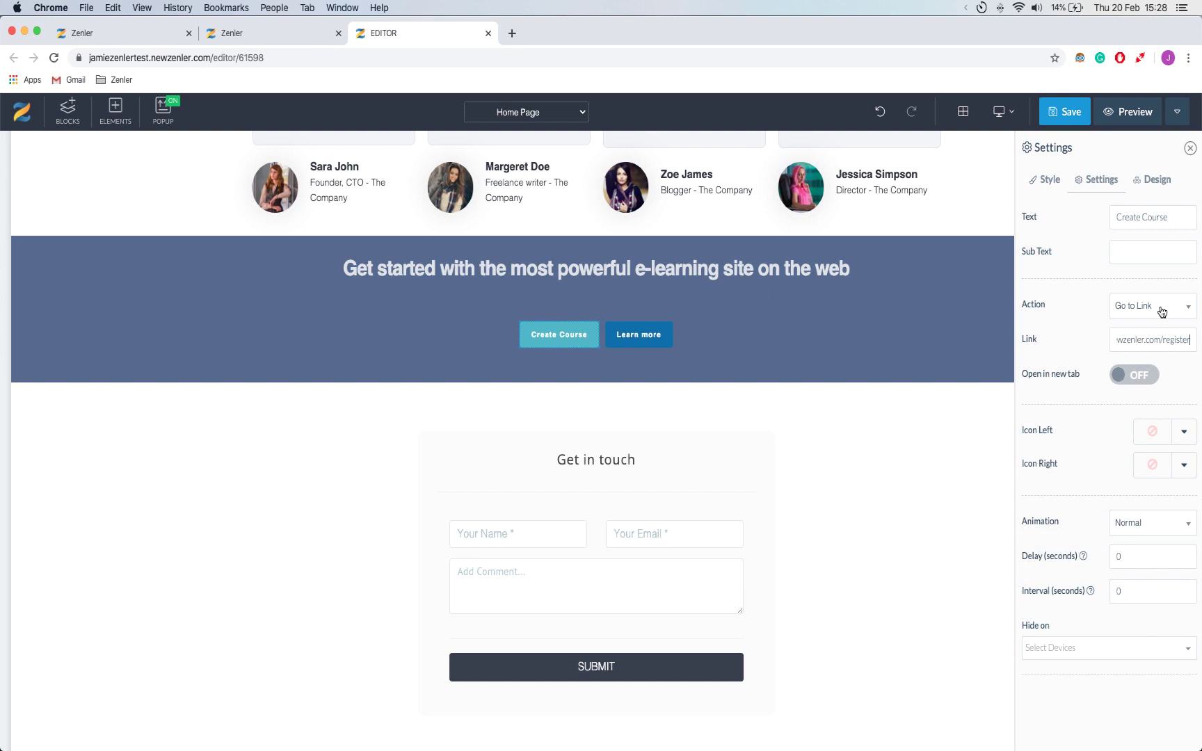
pyautogui.click(1130, 379)
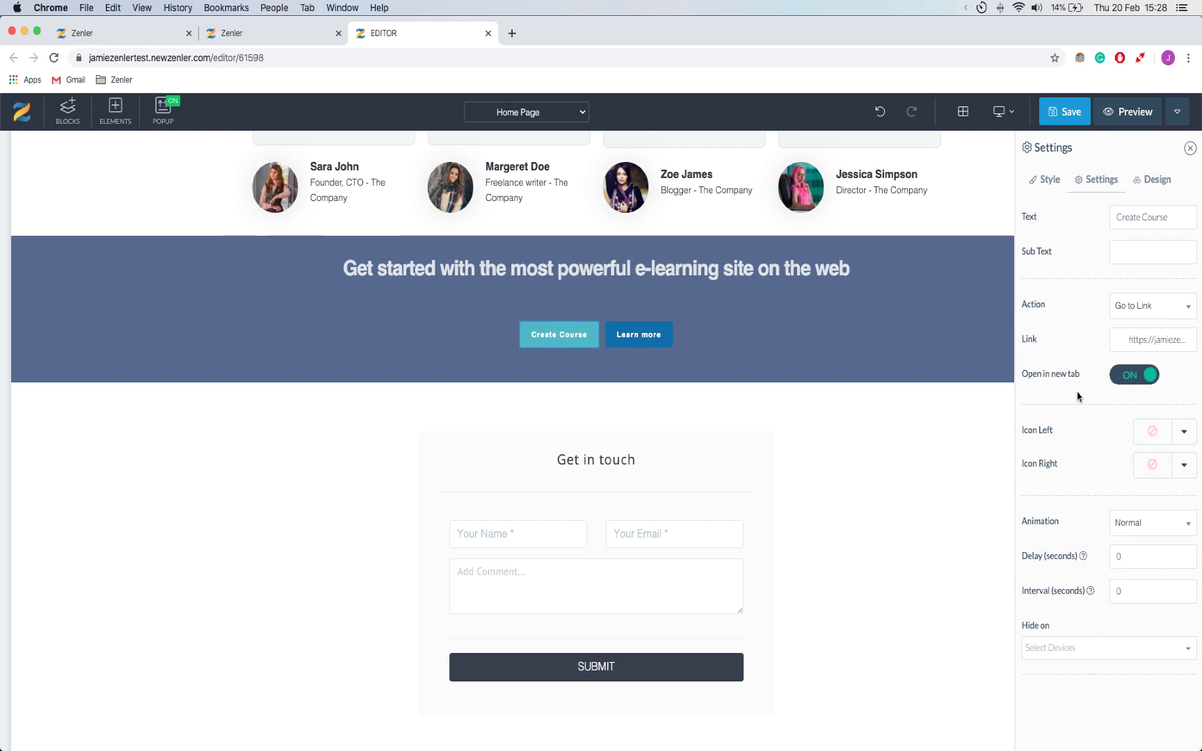
pyautogui.click(1189, 148)
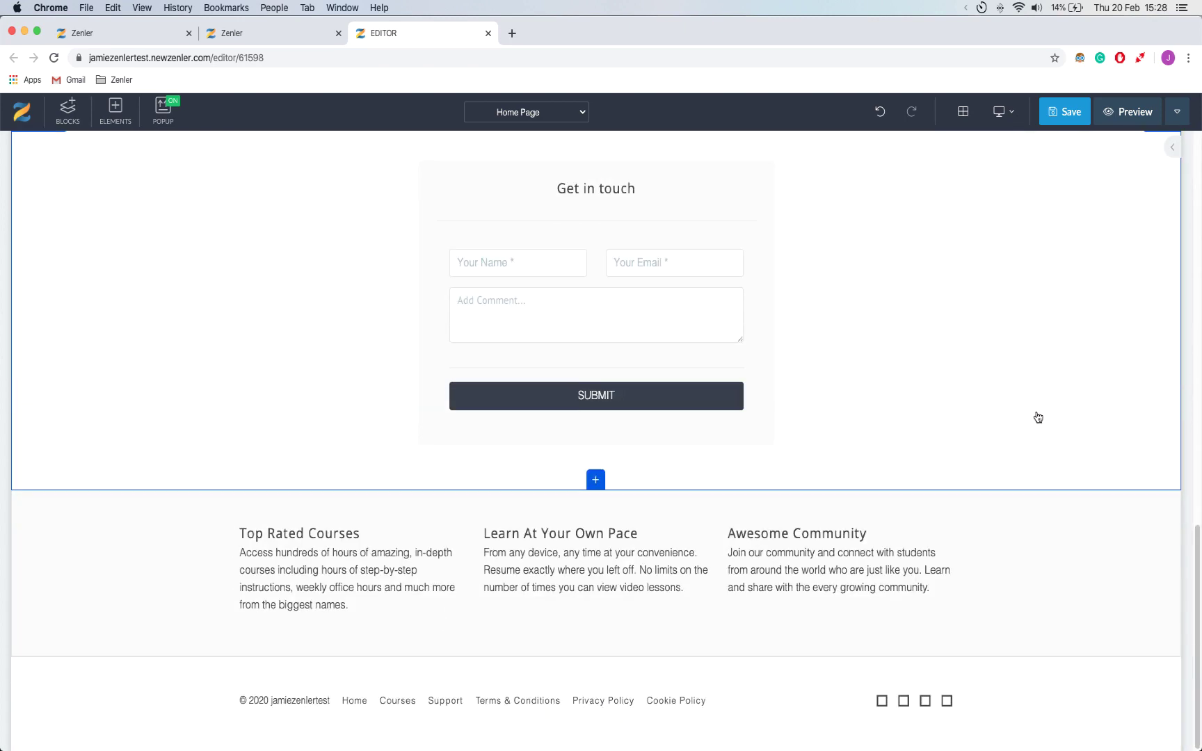
# Drag an Empty block from the Blocks library to just below the hero banner.
pyautogui.scroll(-4, 1038, 416)
pyautogui.scroll(15, 1036, 417)
pyautogui.scroll(-6, 1036, 415)
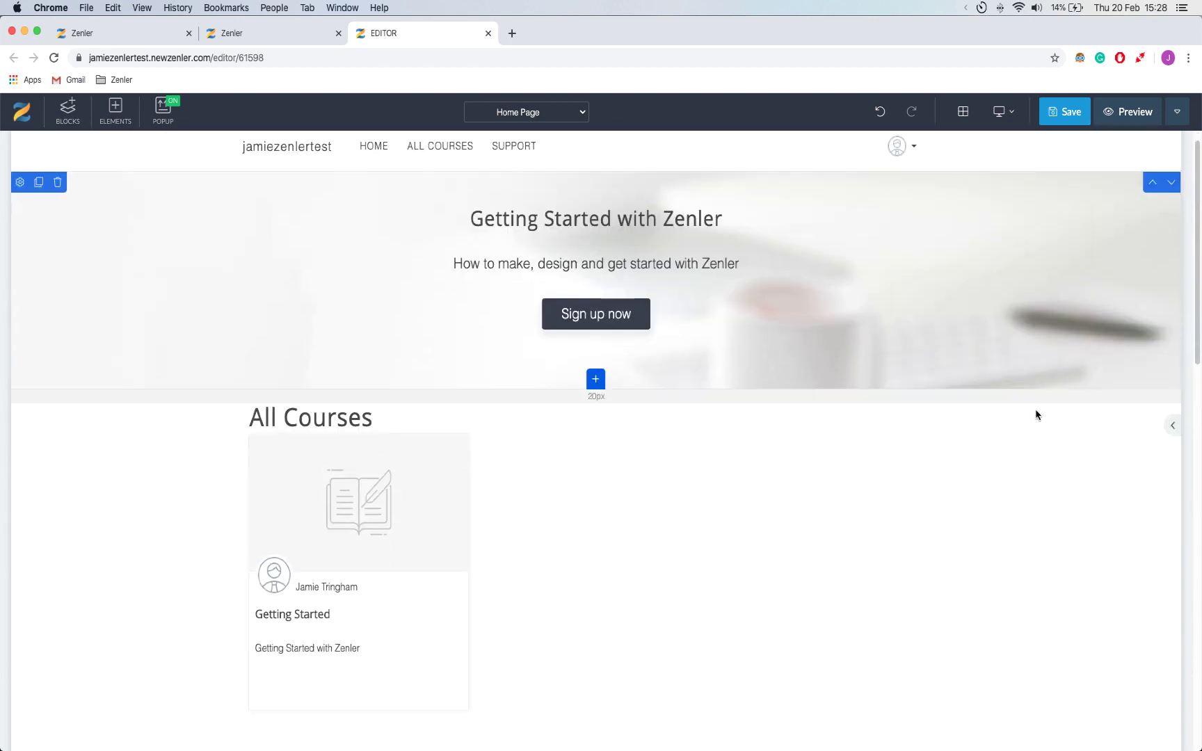
pyautogui.scroll(4, 1035, 416)
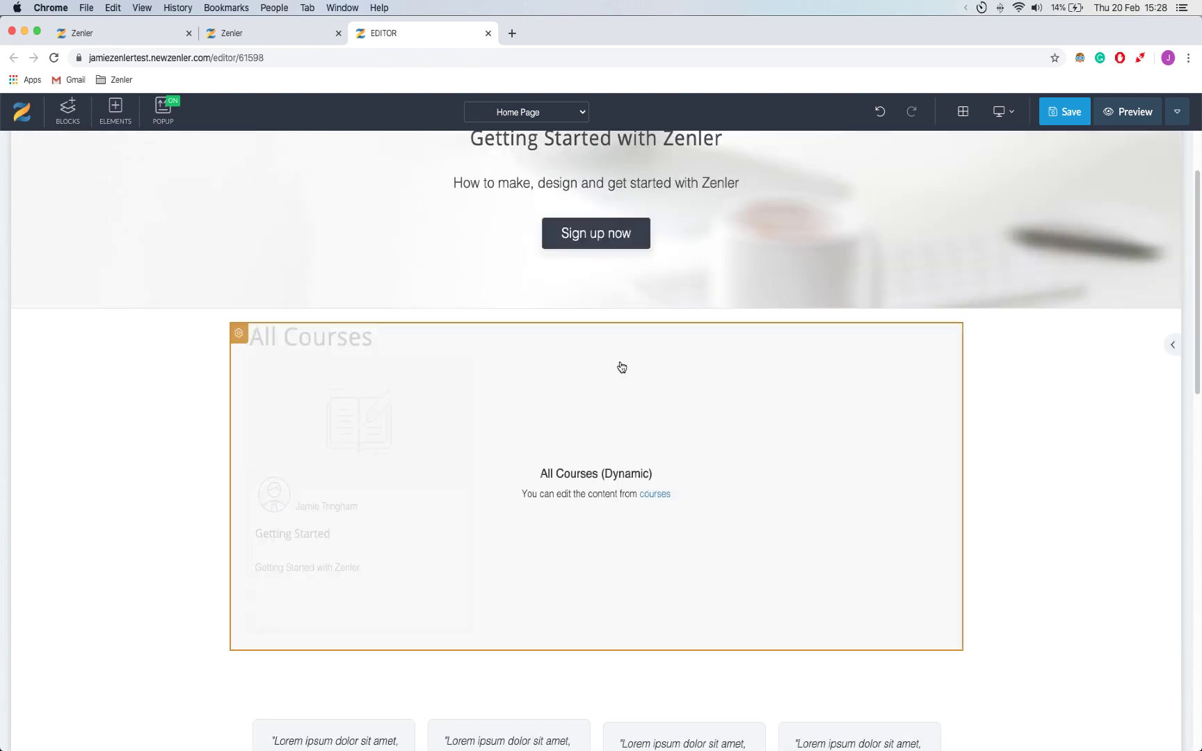
pyautogui.click(73, 110)
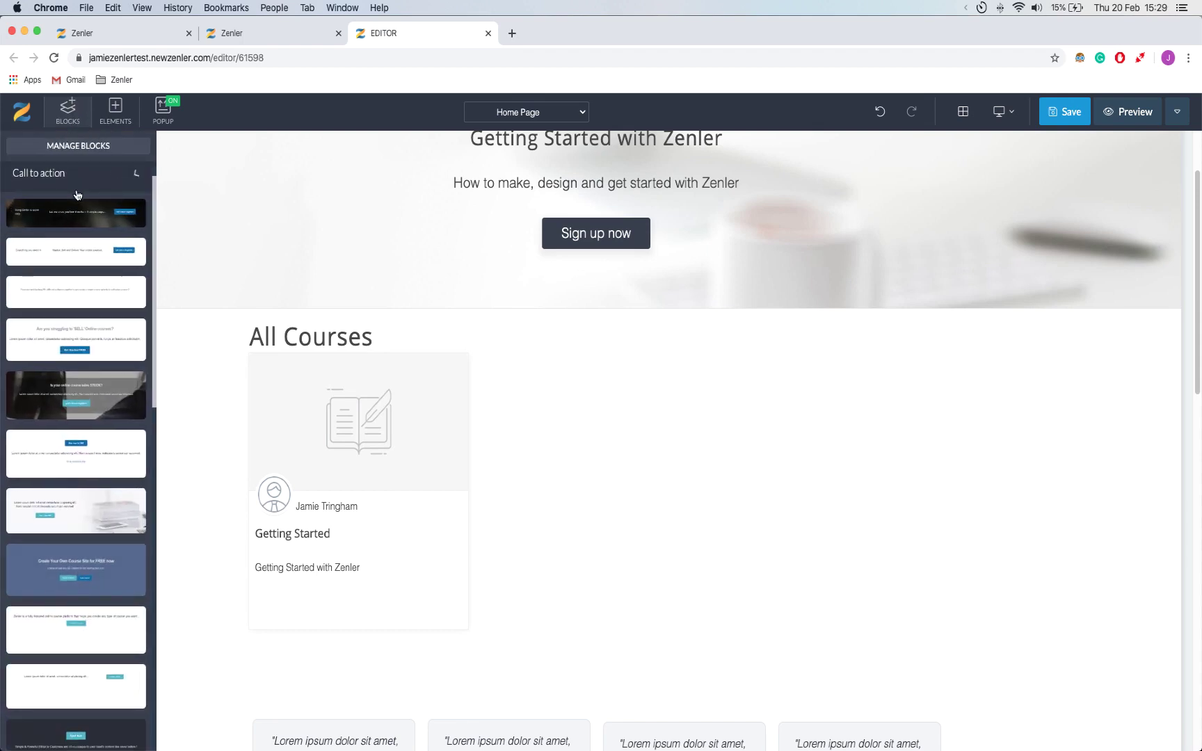
pyautogui.click(134, 178)
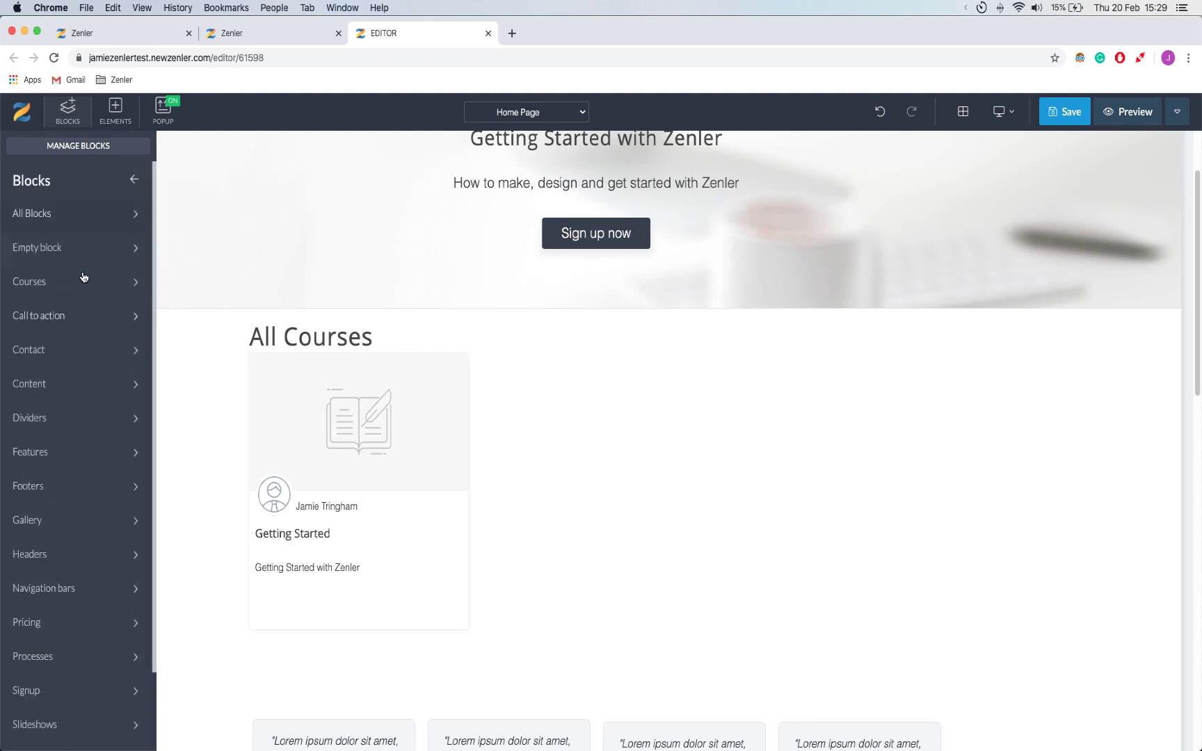
pyautogui.click(84, 246)
pyautogui.moveTo(102, 282)
pyautogui.moveTo(102, 282); pyautogui.dragTo(585, 378)
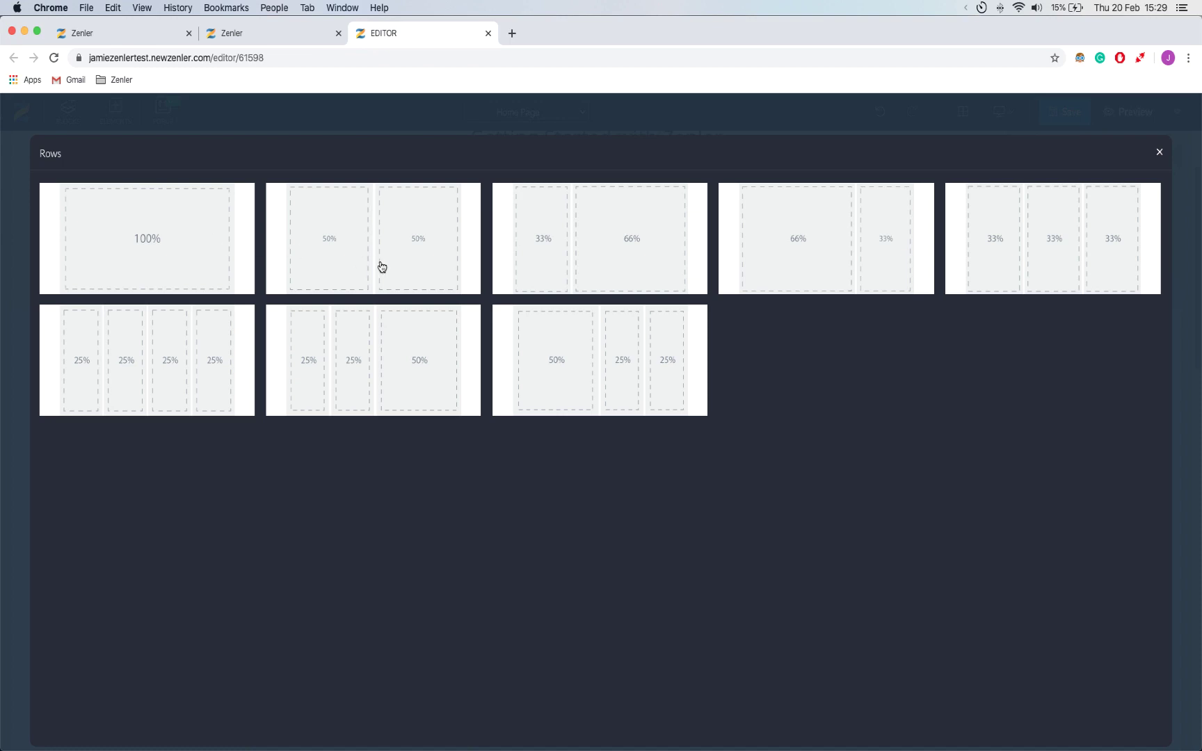
# Give the block a 100% row and upload the latest screen recording as its video.
pyautogui.click(167, 252)
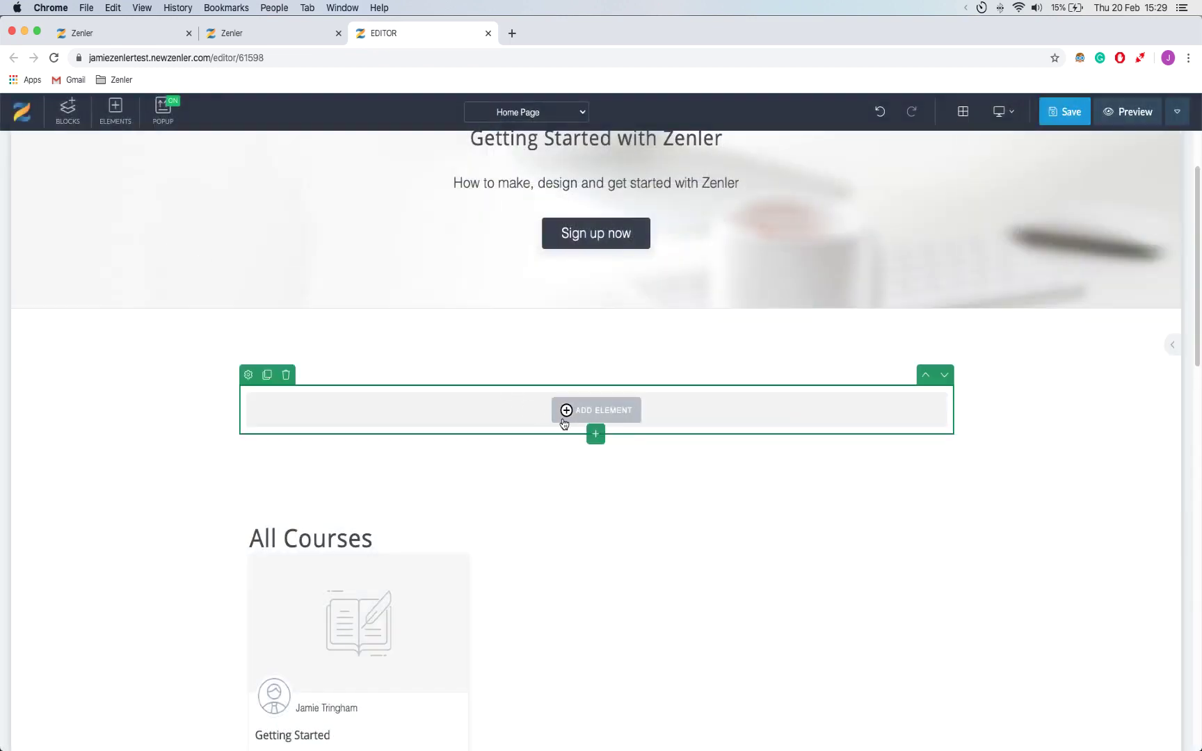
pyautogui.click(582, 417)
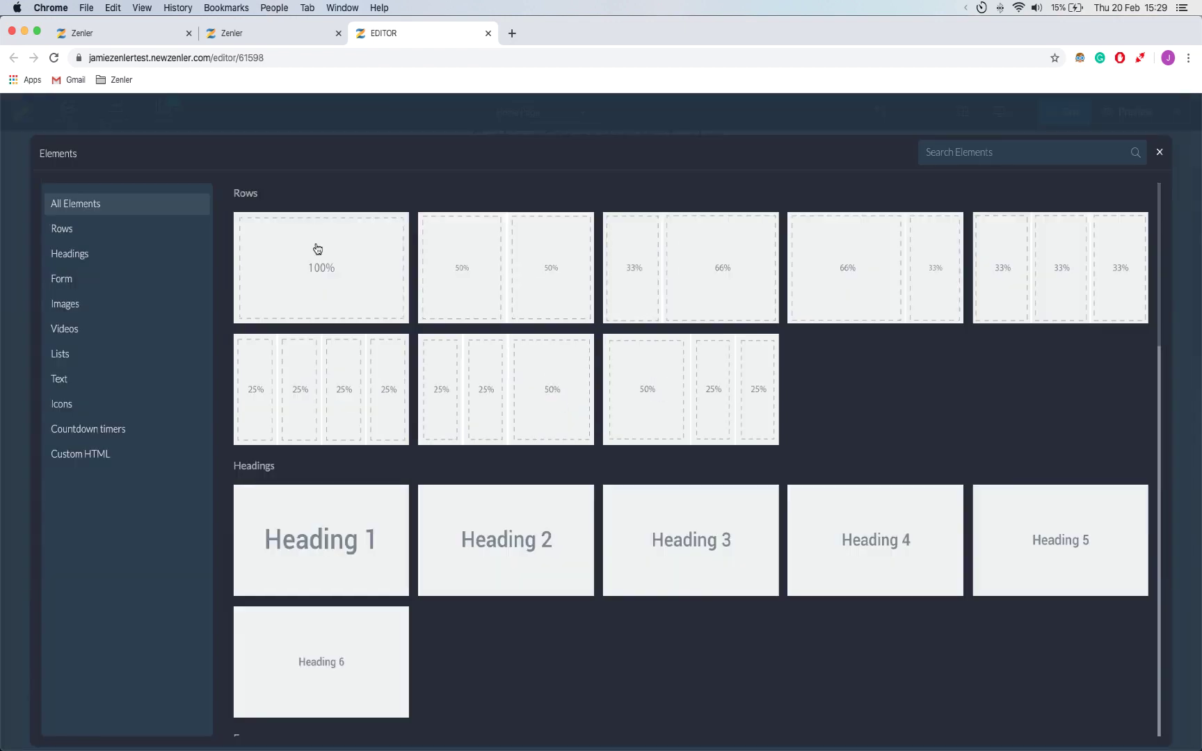
pyautogui.click(102, 332)
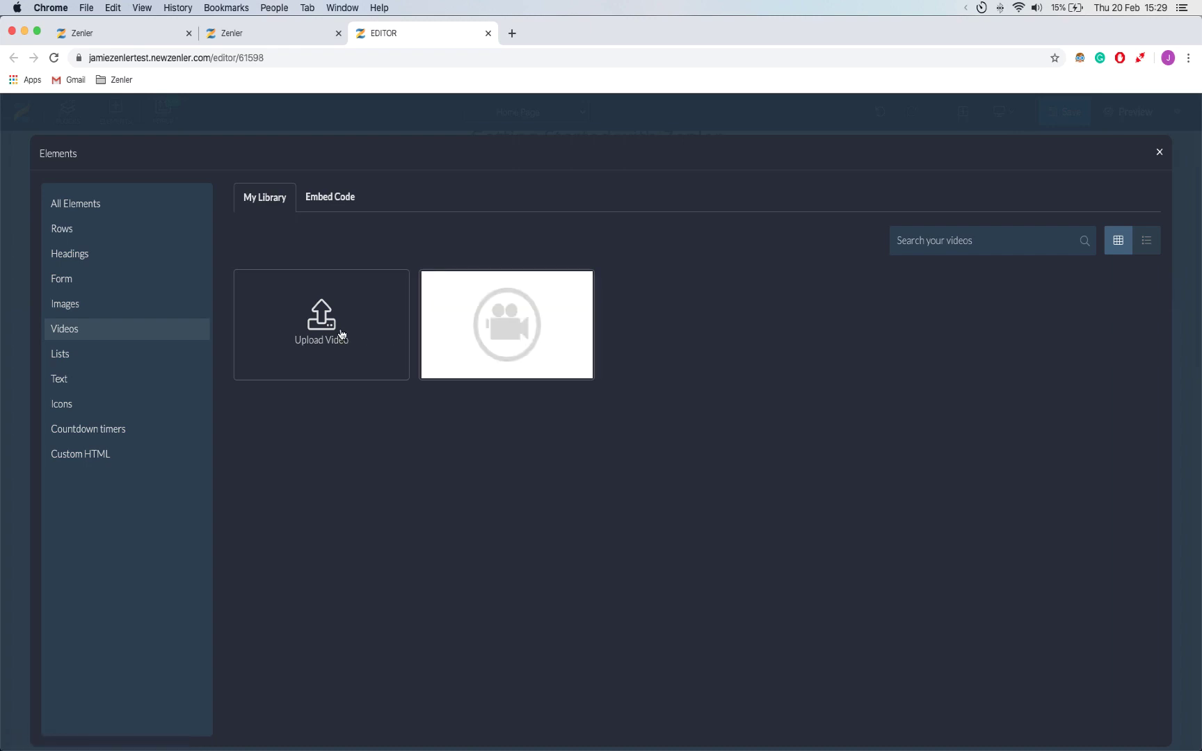
pyautogui.click(342, 334)
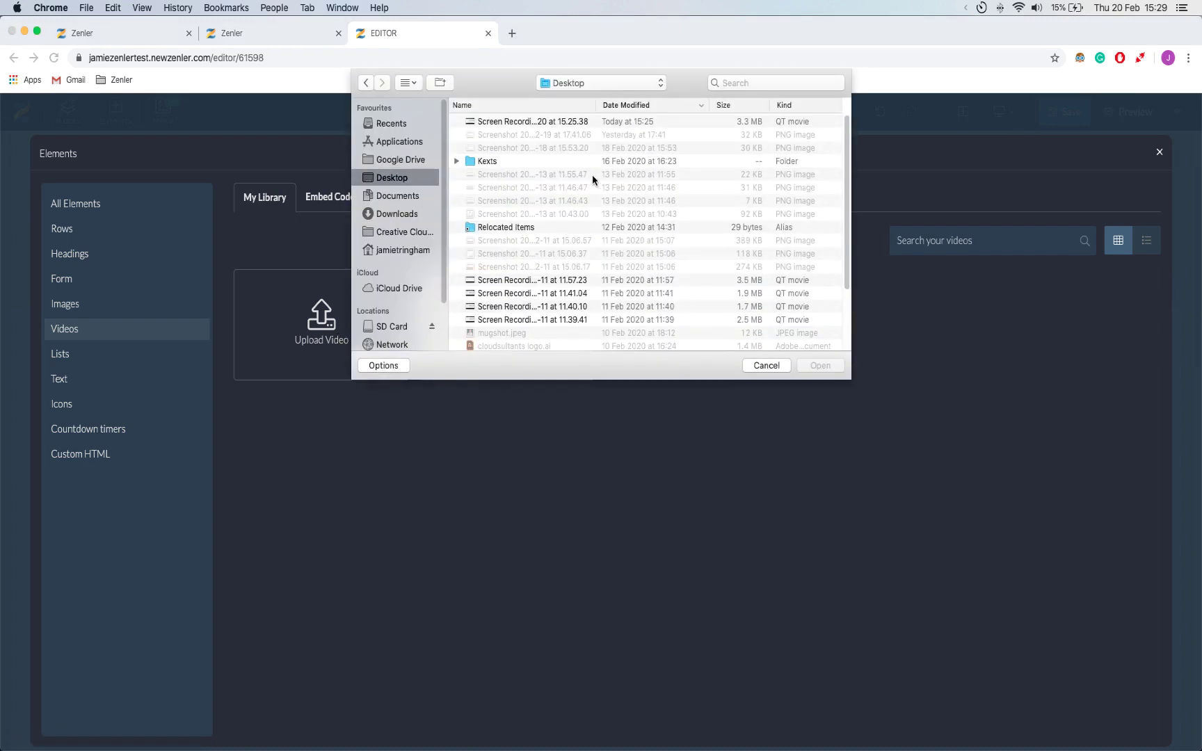
pyautogui.doubleClick(526, 124)
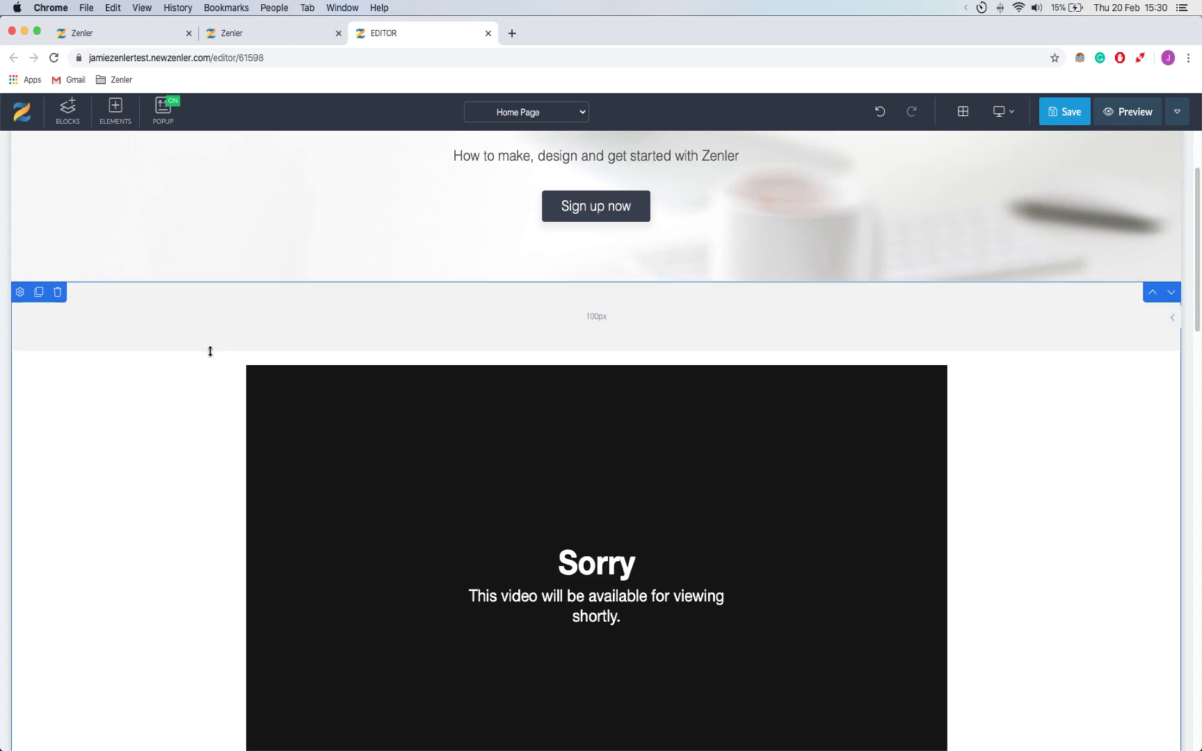
# Reduce the top and bottom padding around the video block.
pyautogui.moveTo(210, 351); pyautogui.dragTo(212, 239)
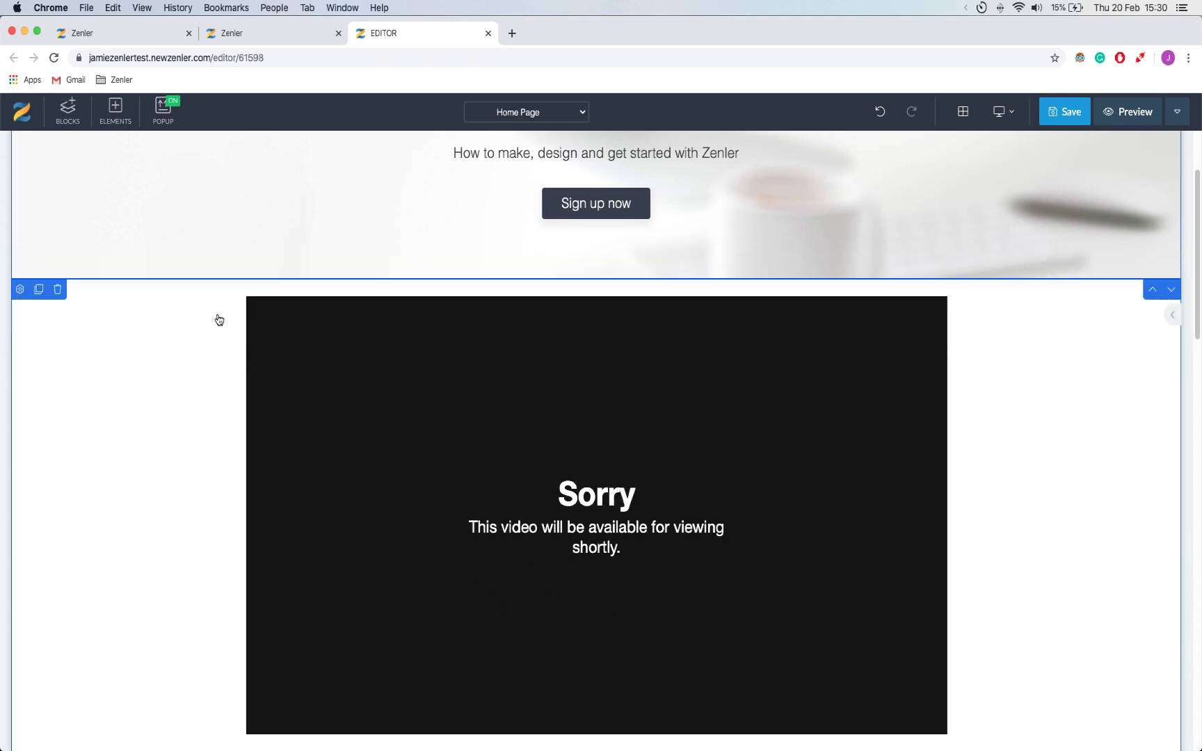
pyautogui.scroll(-5, 216, 319)
pyautogui.moveTo(238, 489); pyautogui.dragTo(234, 407)
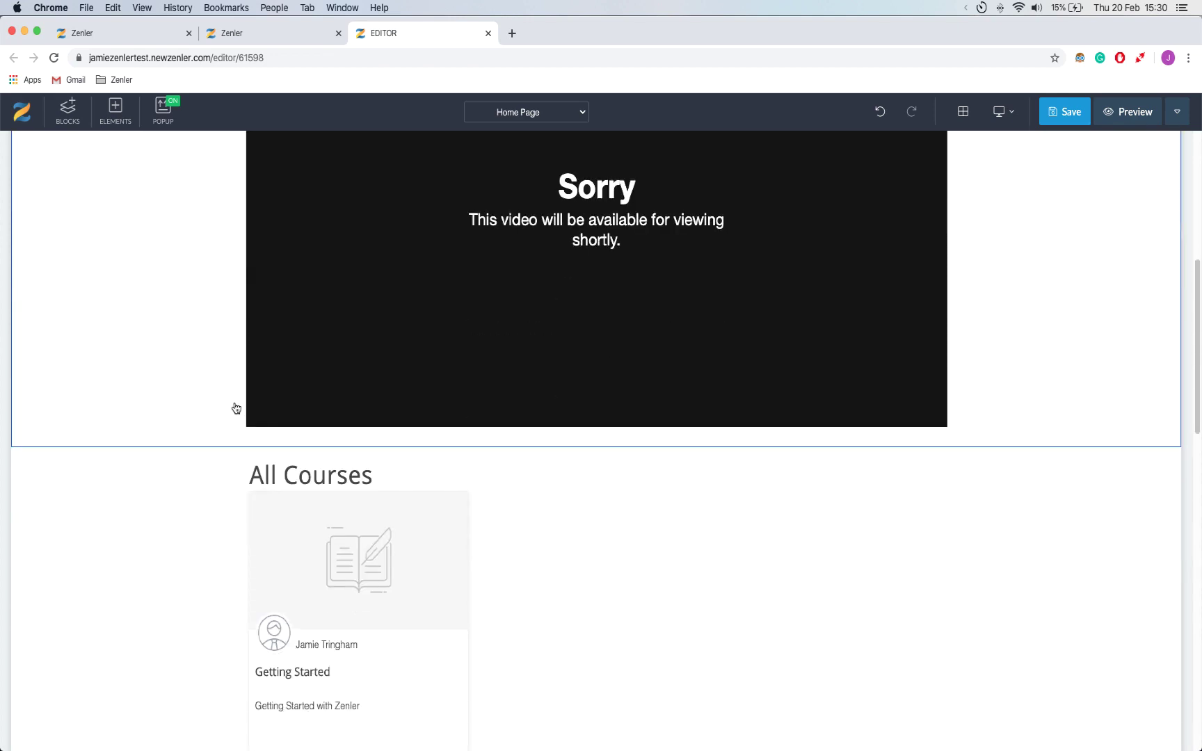
pyautogui.scroll(5, 190, 384)
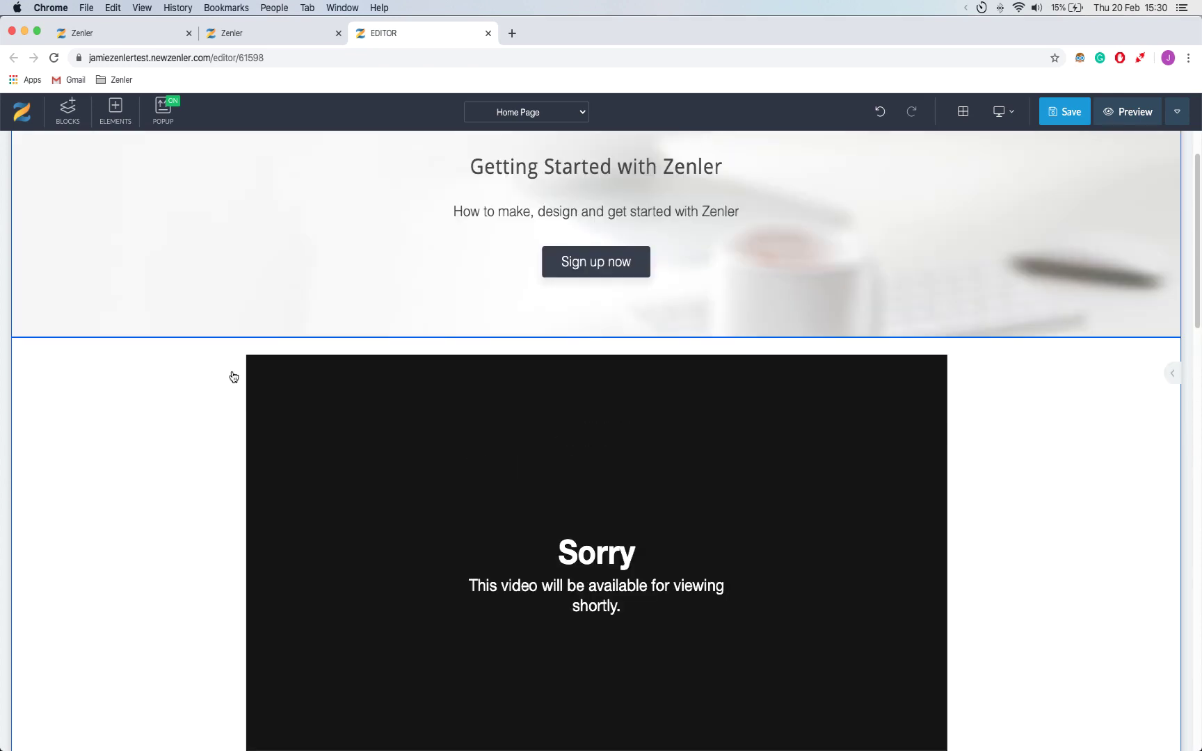
# Save the home page, open its preview and play the embedded video.
pyautogui.click(1125, 118)
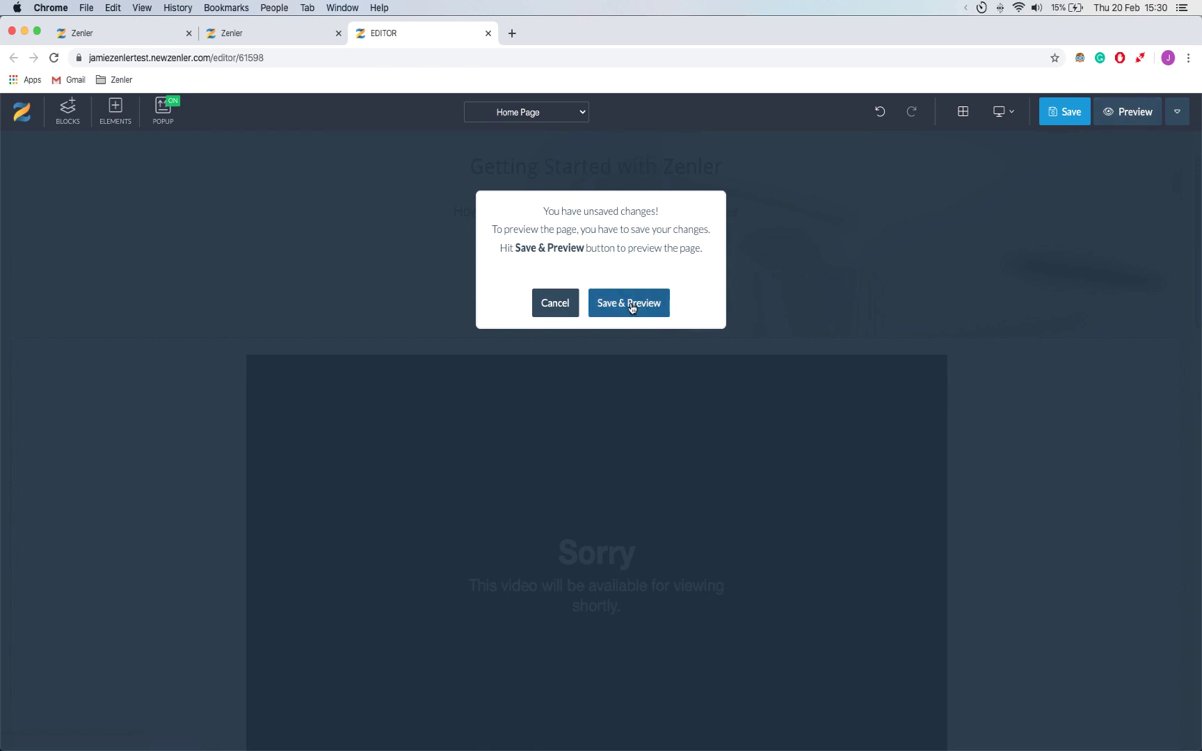
pyautogui.click(632, 307)
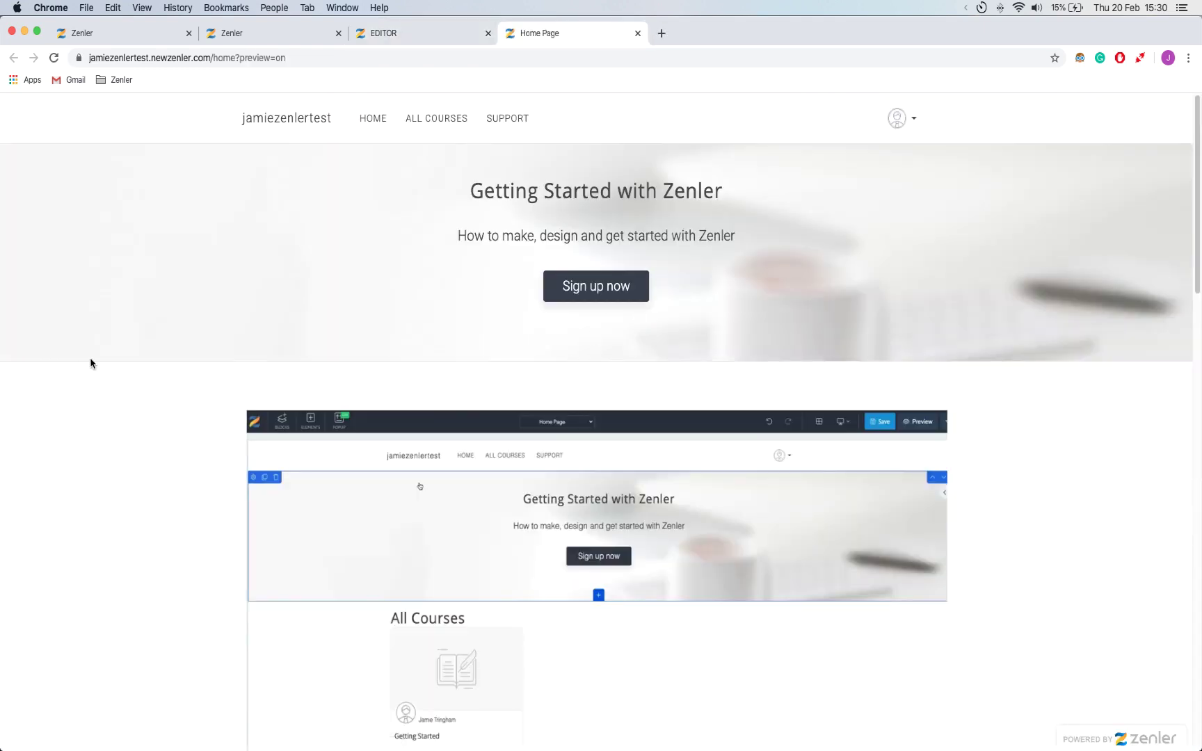
pyautogui.scroll(-3, 91, 363)
pyautogui.scroll(-3, 166, 466)
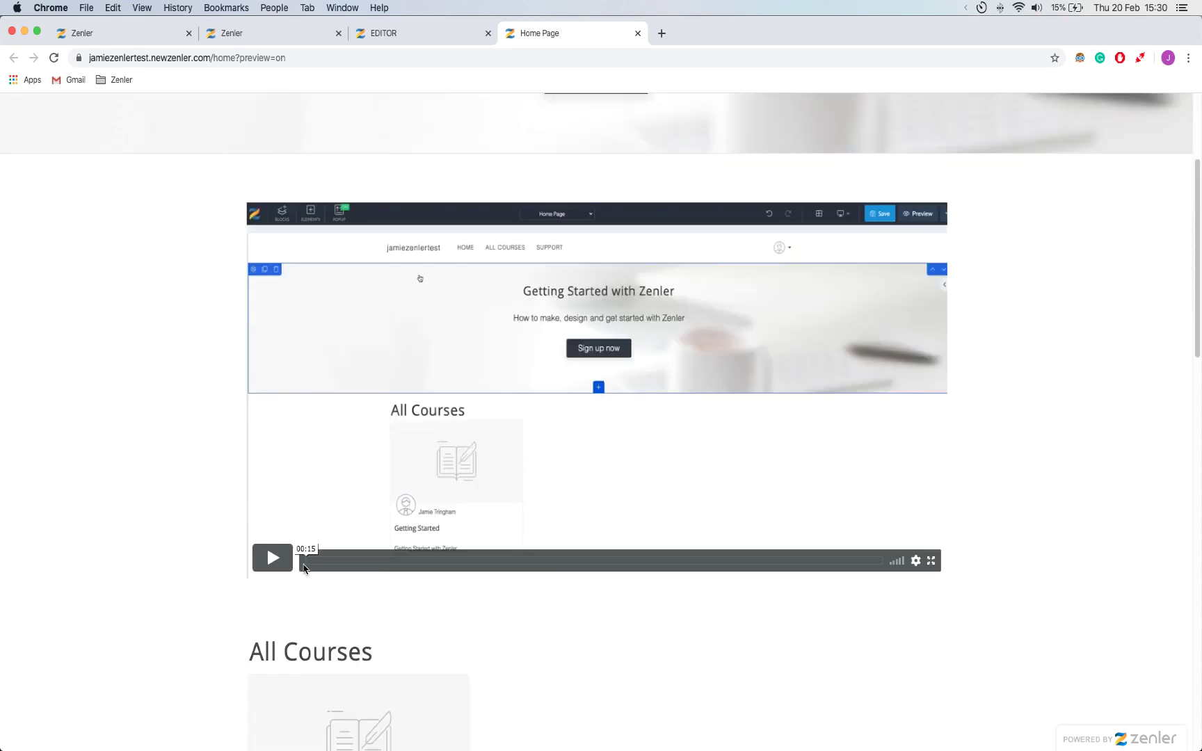
pyautogui.click(272, 557)
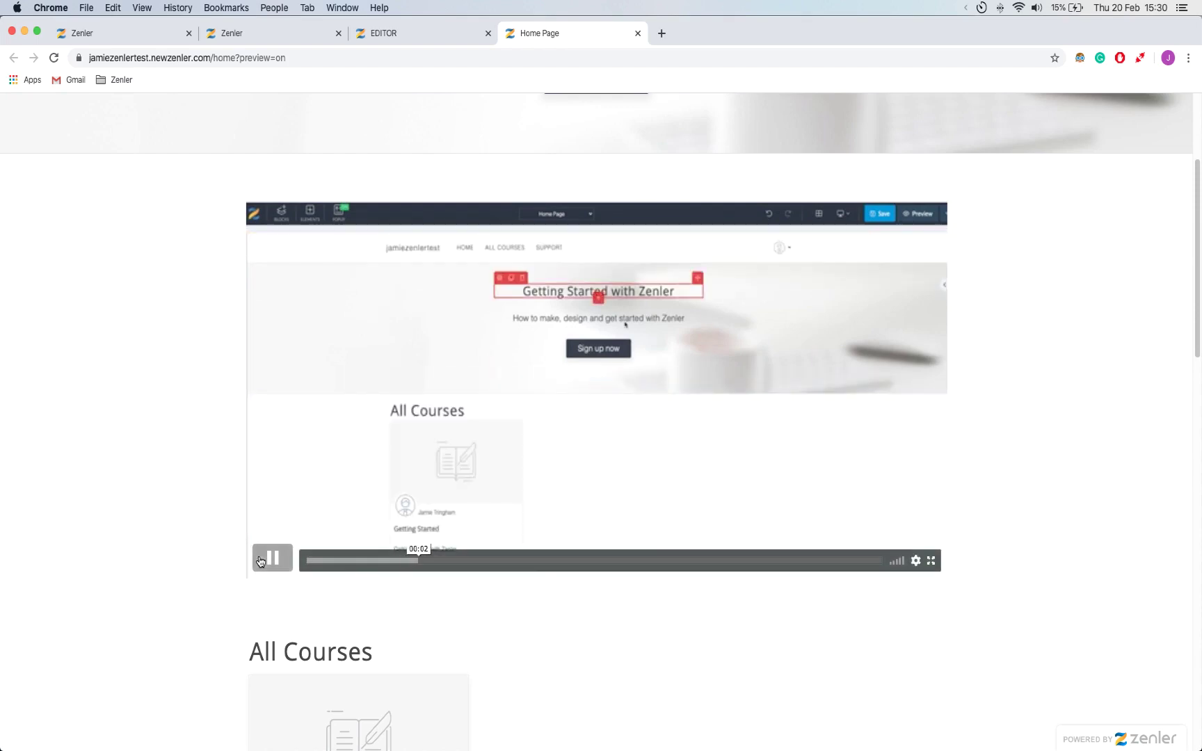
# Check the Create Course link's destination, view the contact form, then return to the editor.
pyautogui.scroll(-7, 173, 550)
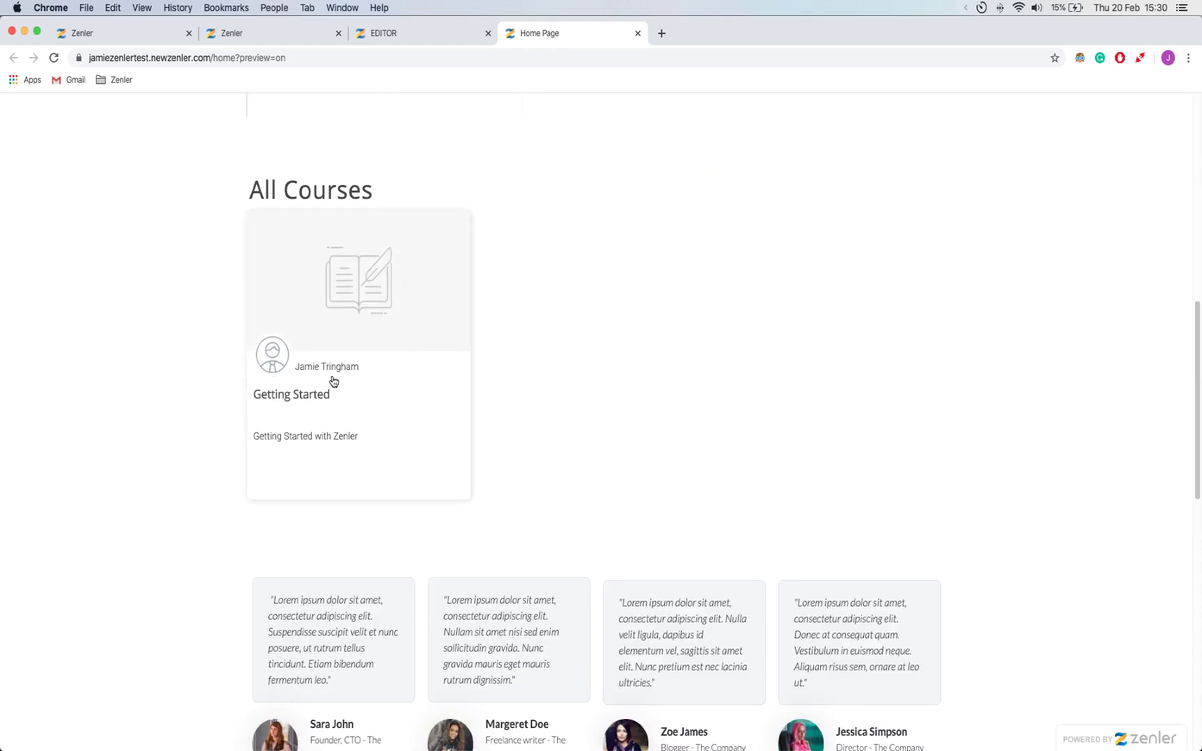
pyautogui.scroll(-5, 160, 477)
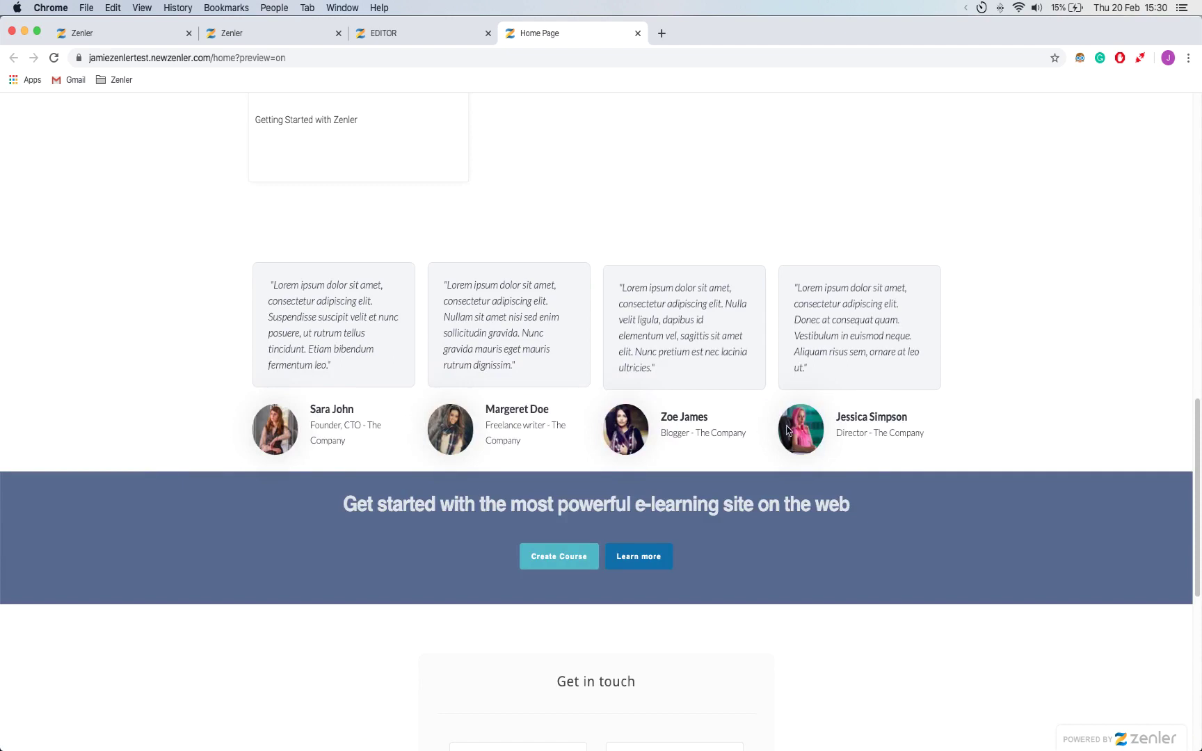
pyautogui.click(566, 568)
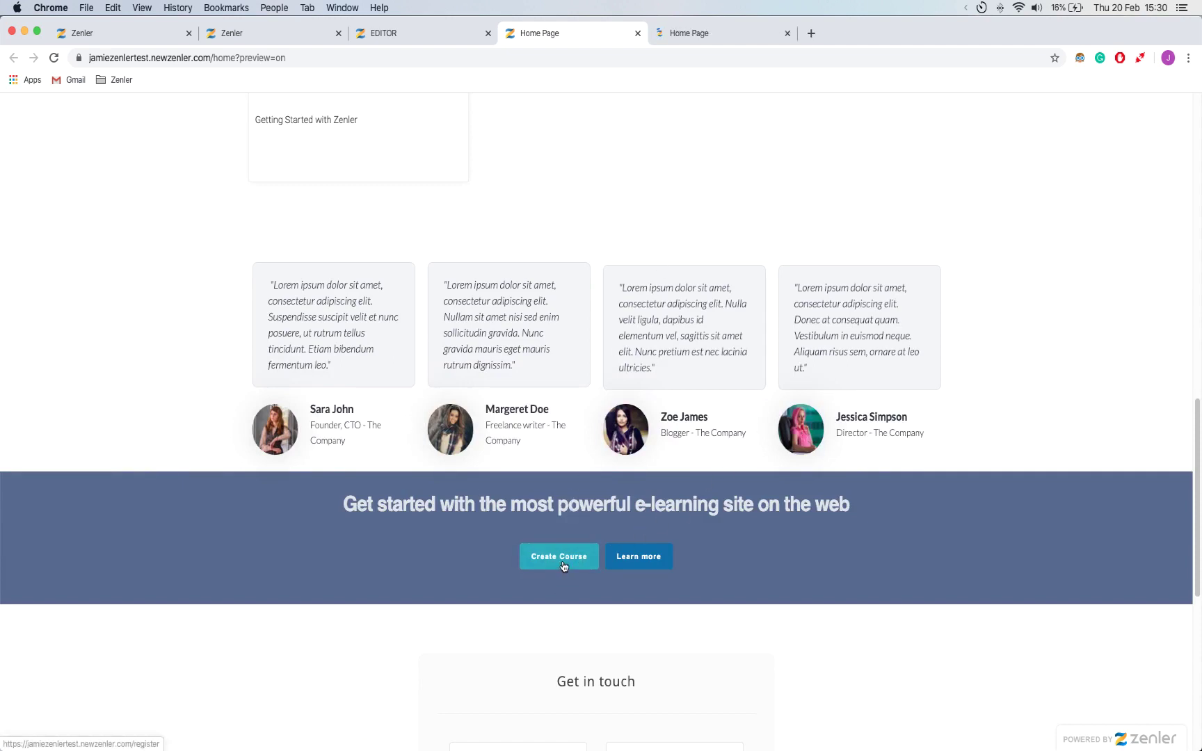
pyautogui.click(677, 35)
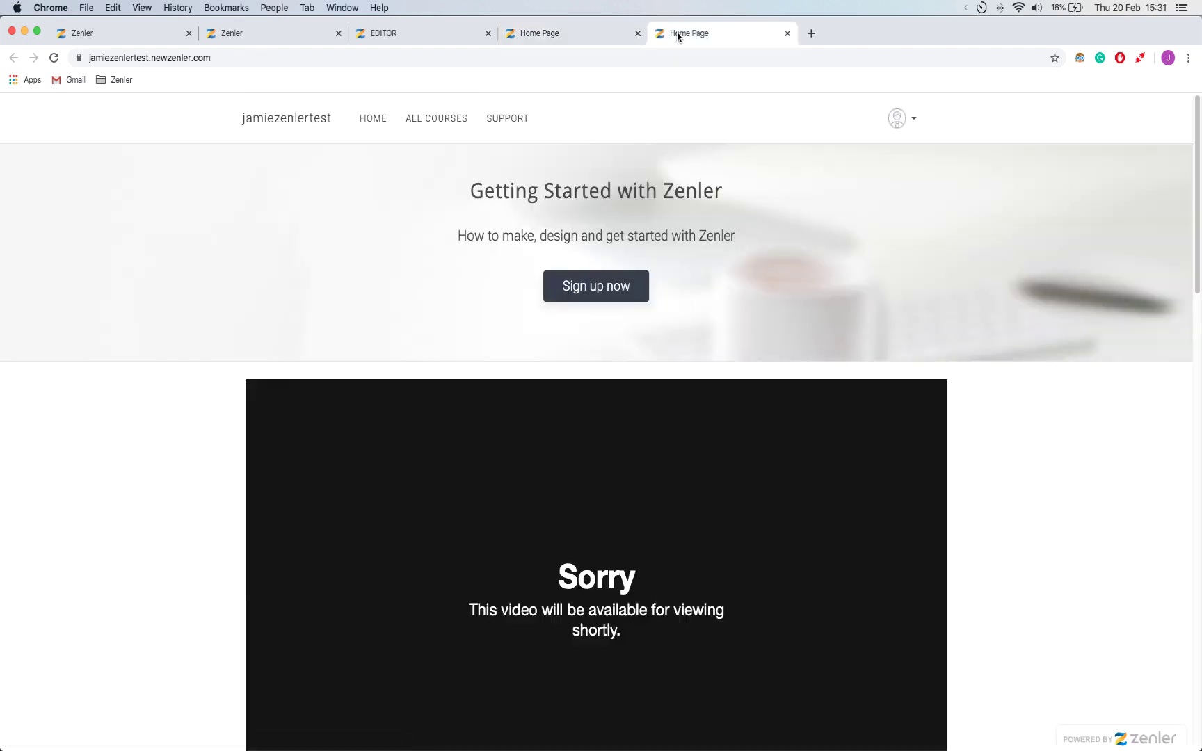
pyautogui.press('super+w')
pyautogui.scroll(-5, 361, 480)
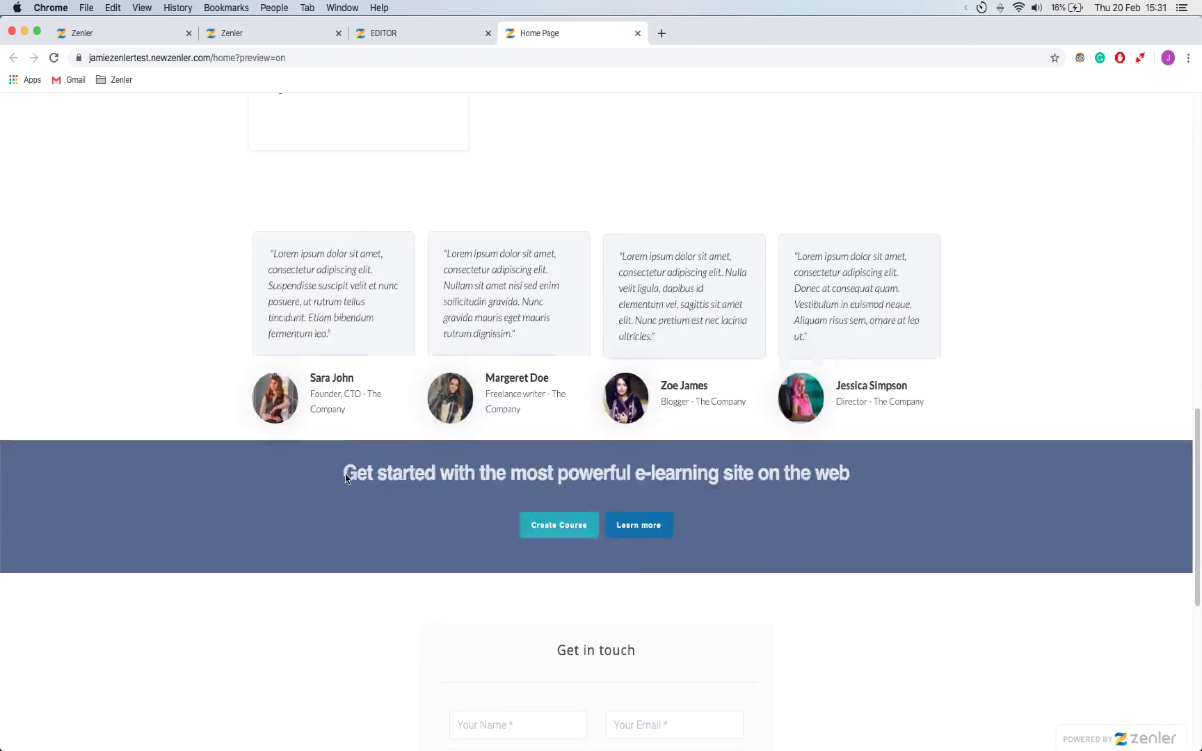
pyautogui.scroll(-1, 388, 481)
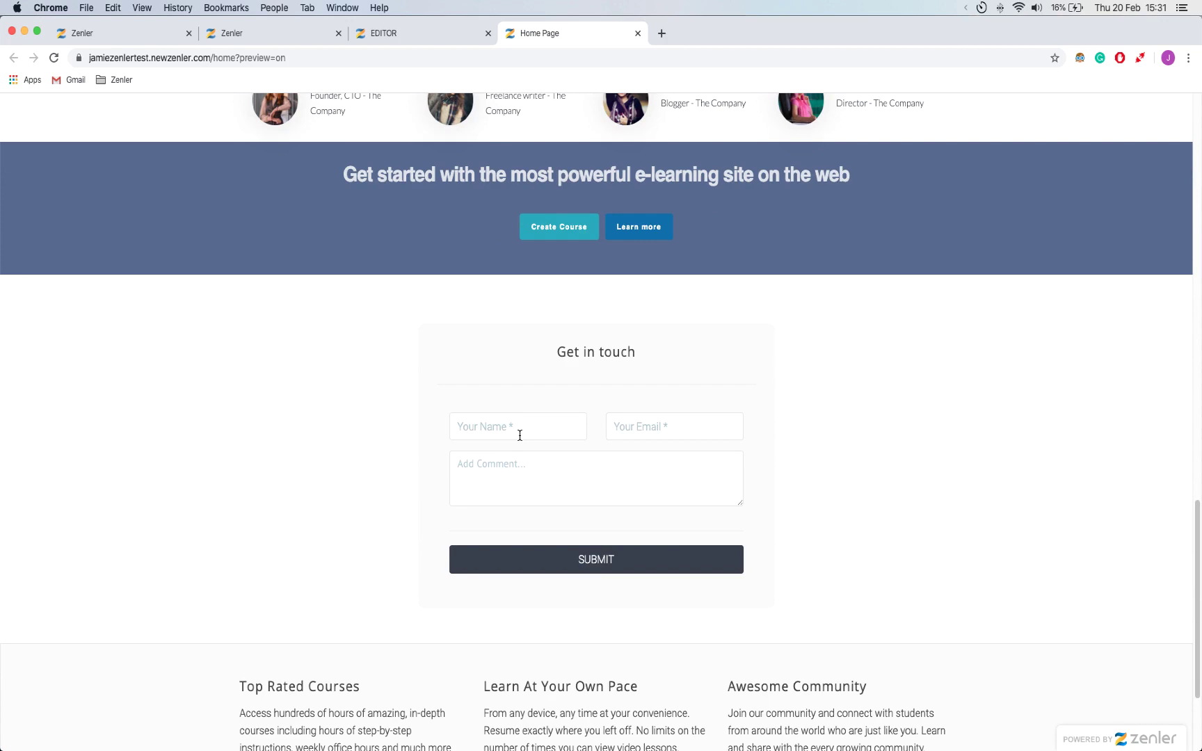
pyautogui.scroll(-4, 301, 477)
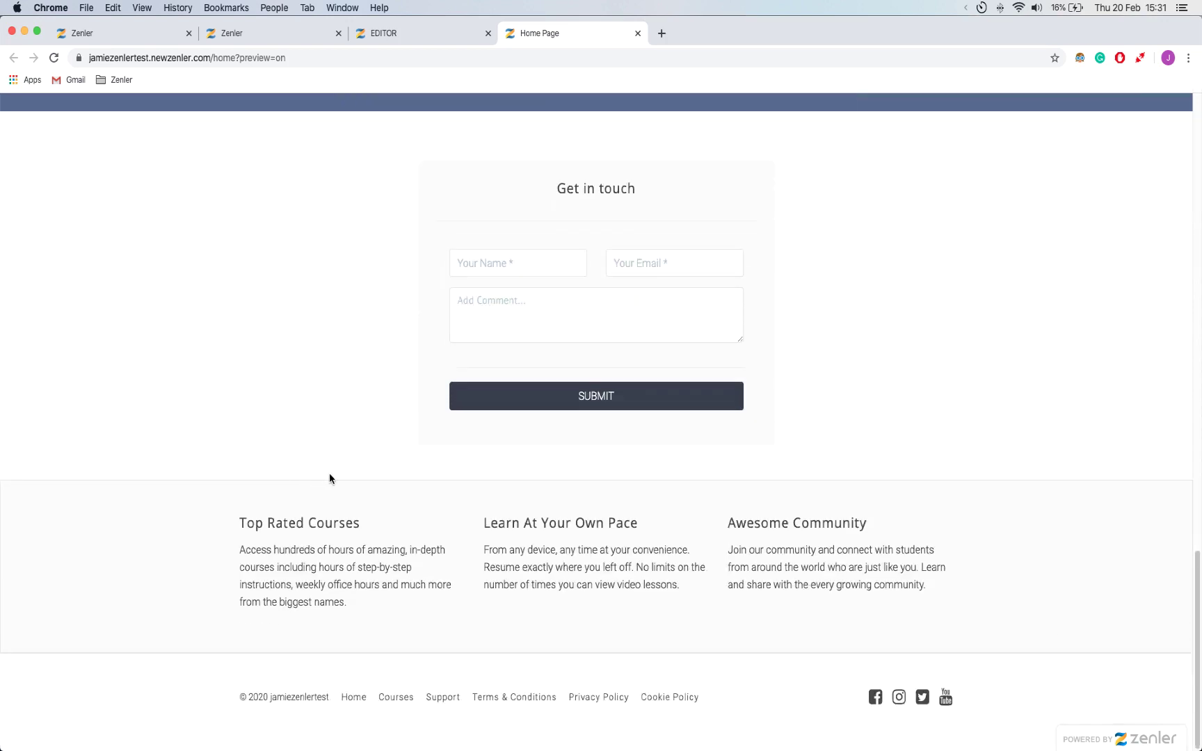
pyautogui.hotkey('ctrl', 'shift', 'Tab')
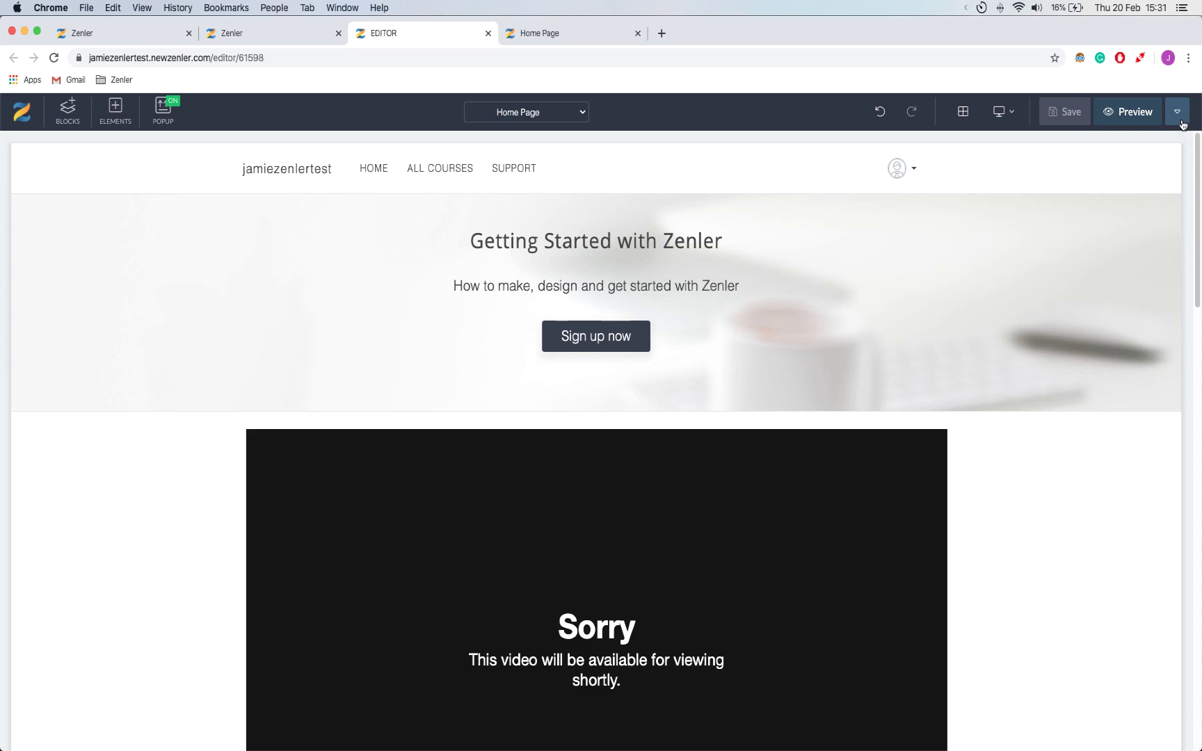
# View the page's Tracking Code settings and close them with no code added.
pyautogui.click(1177, 113)
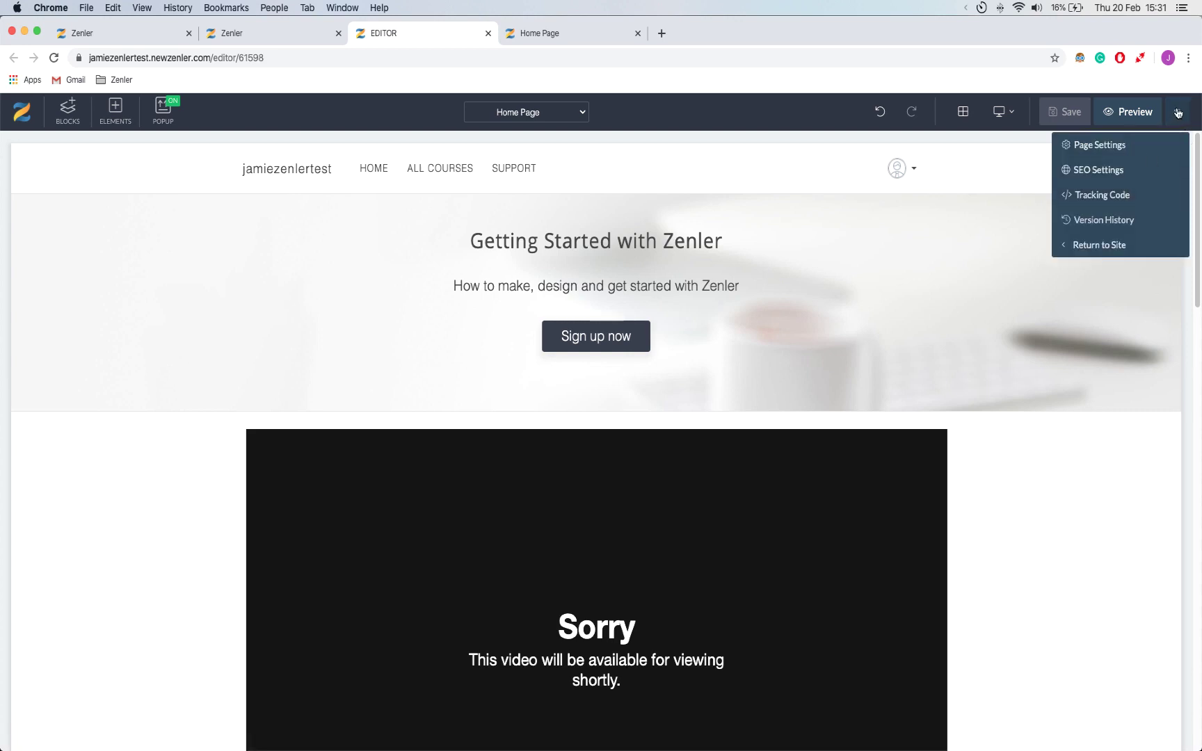
pyautogui.click(1103, 199)
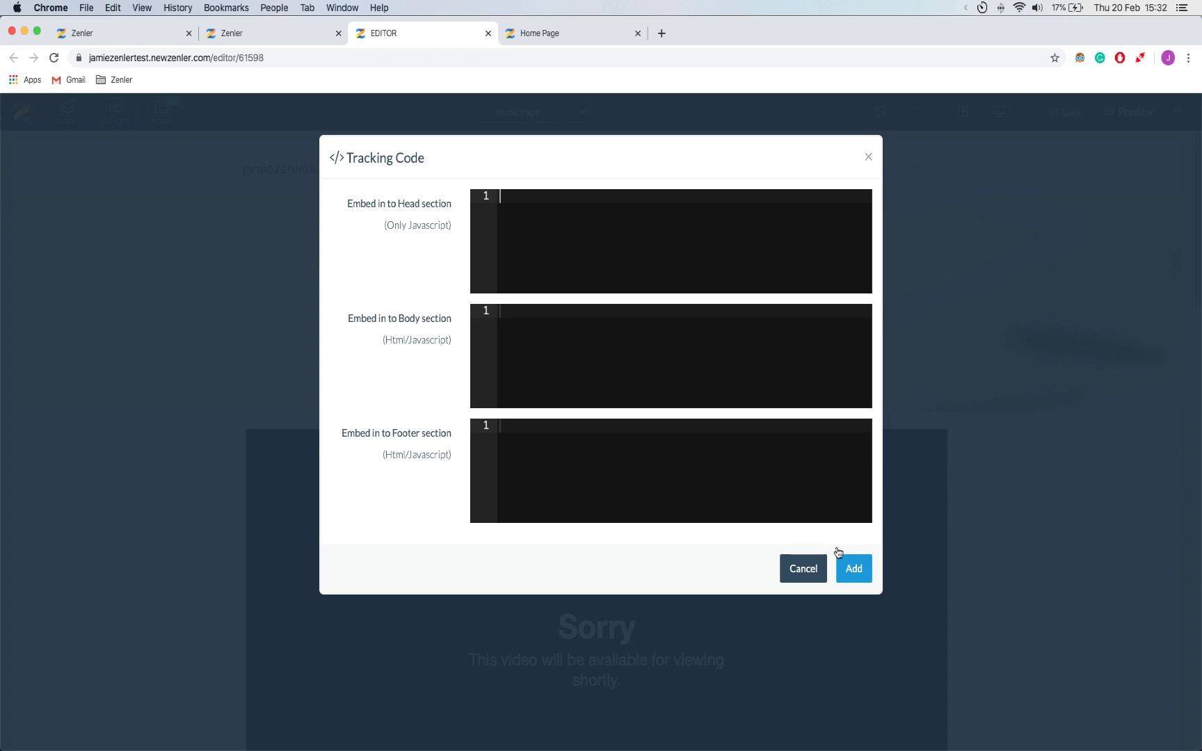
pyautogui.click(853, 577)
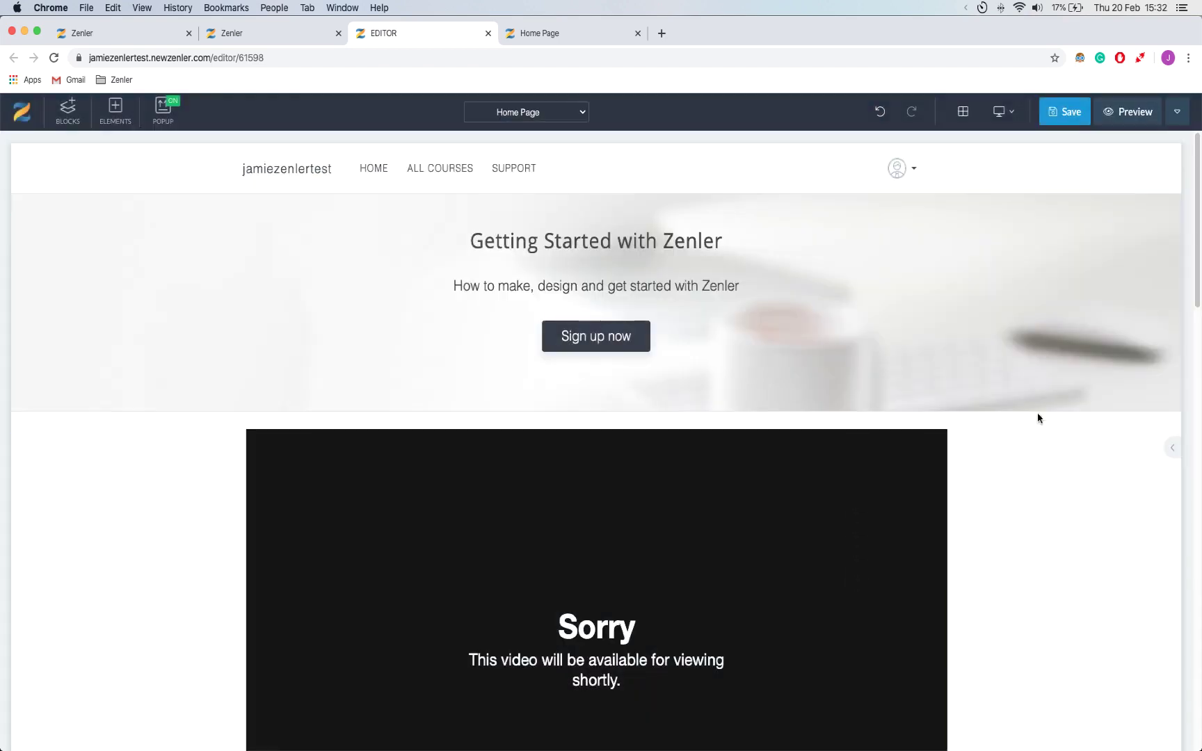
# Save the home page again.
pyautogui.click(1053, 126)
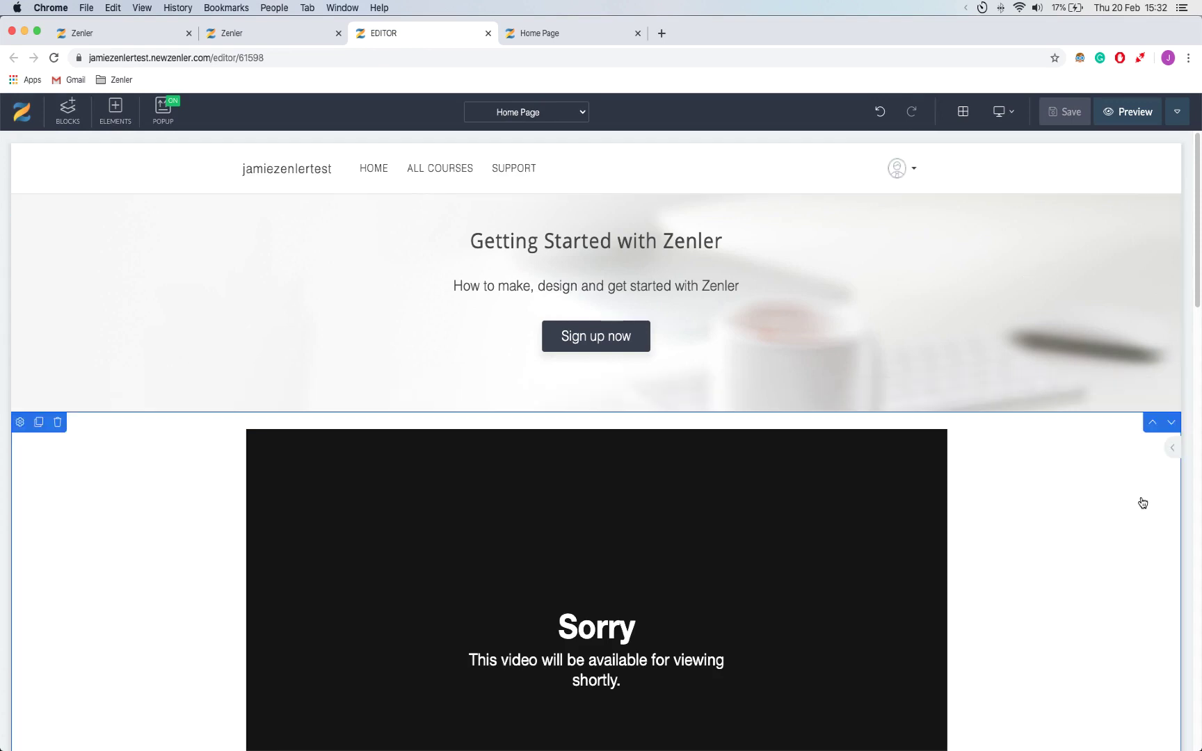
pyautogui.scroll(-15, 1196, 465)
pyautogui.scroll(15, 1189, 466)
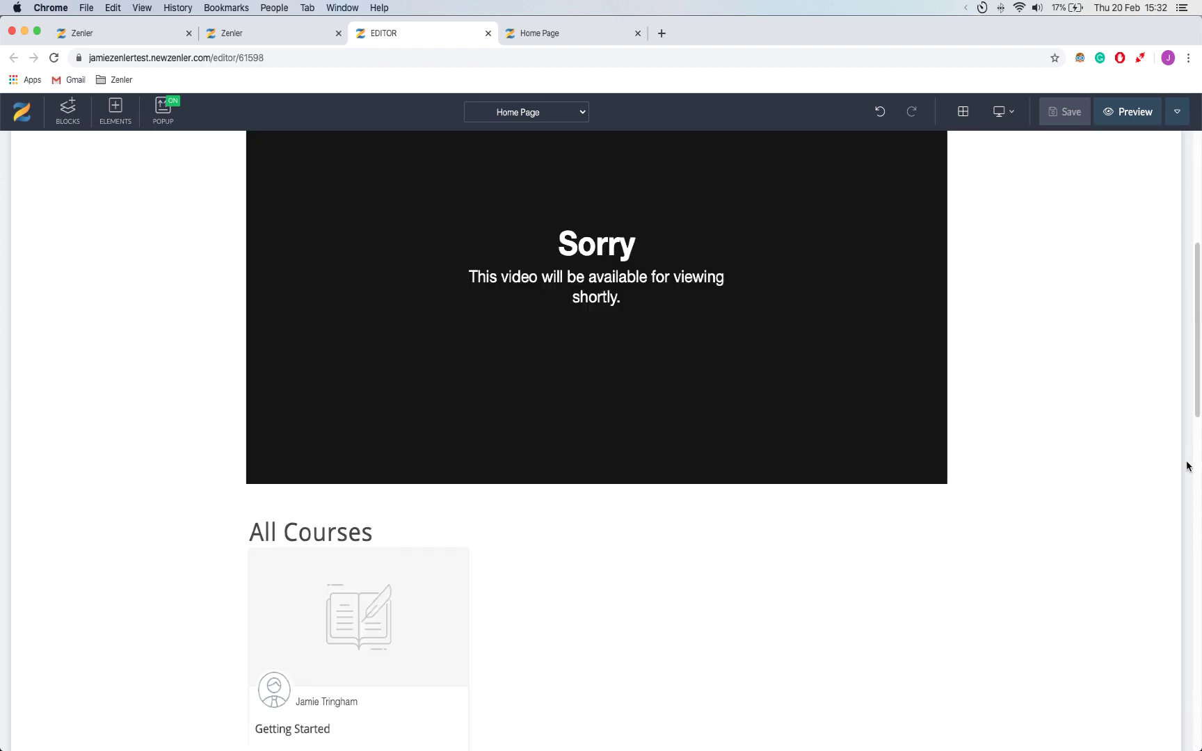